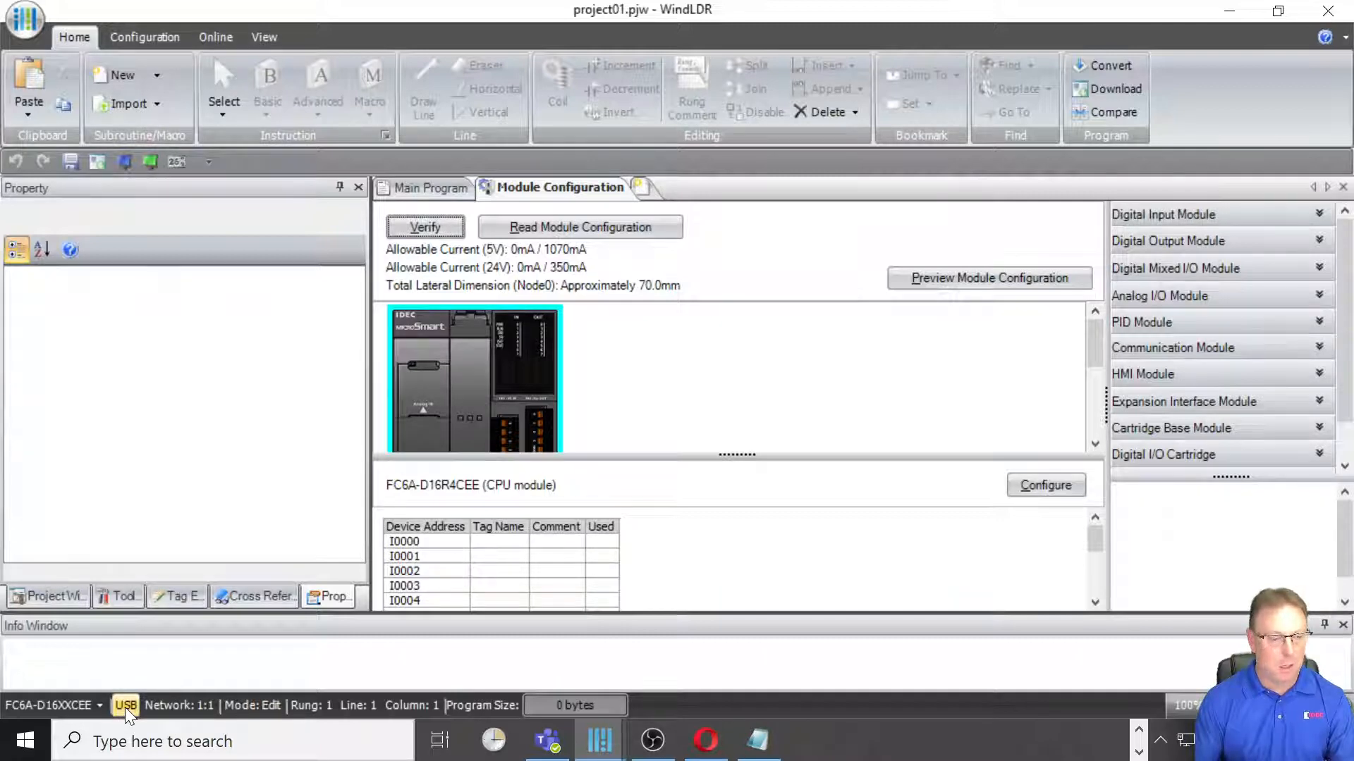
Step: Review the USB communication settings and close them without changes
click(126, 706)
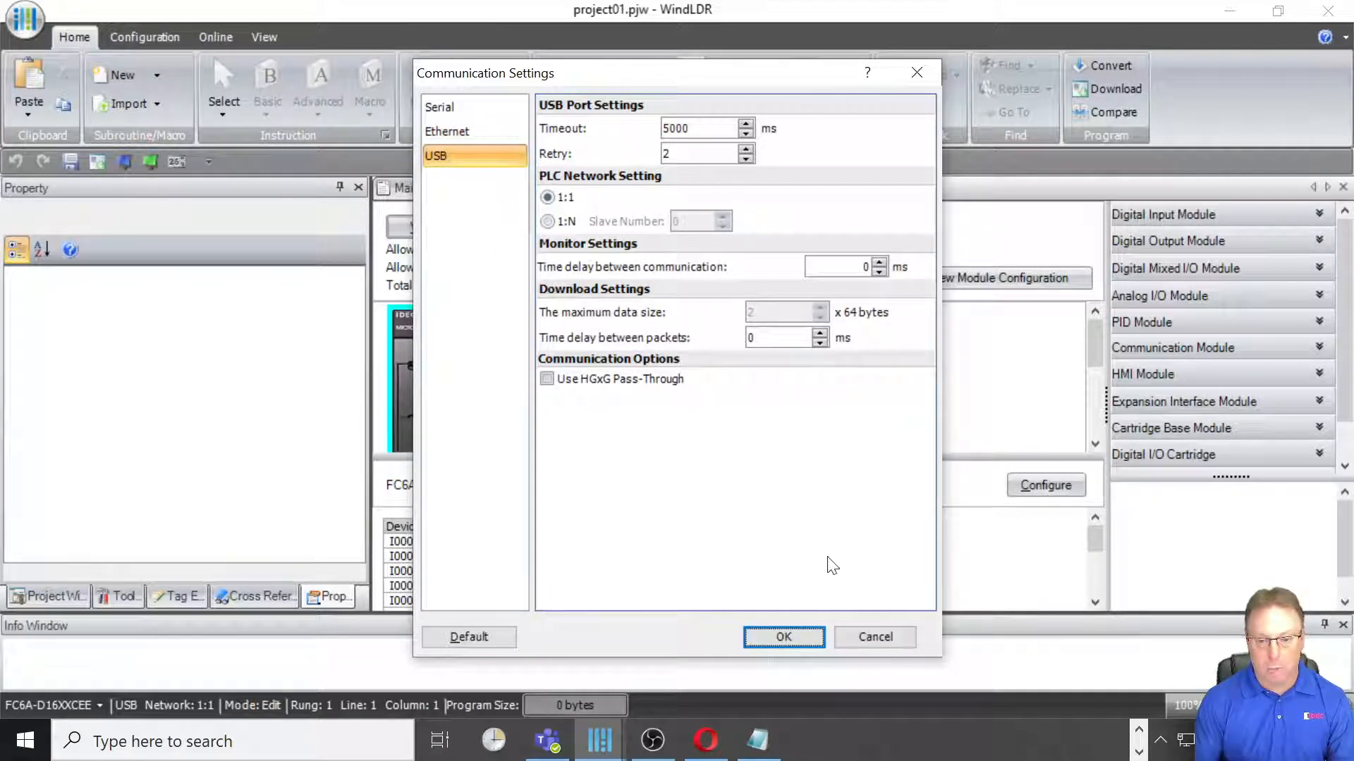
click(855, 640)
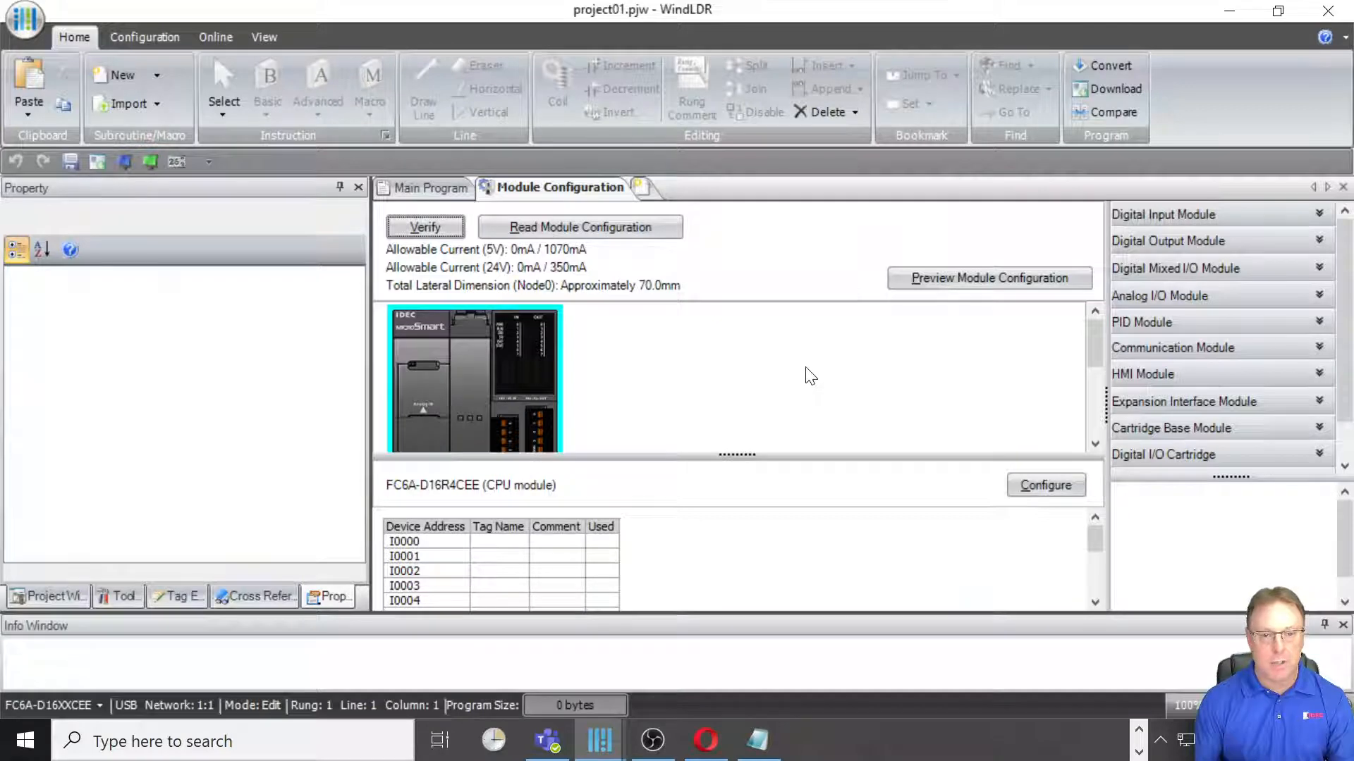
Step: Try to read the module configuration from the connected PLC
click(580, 230)
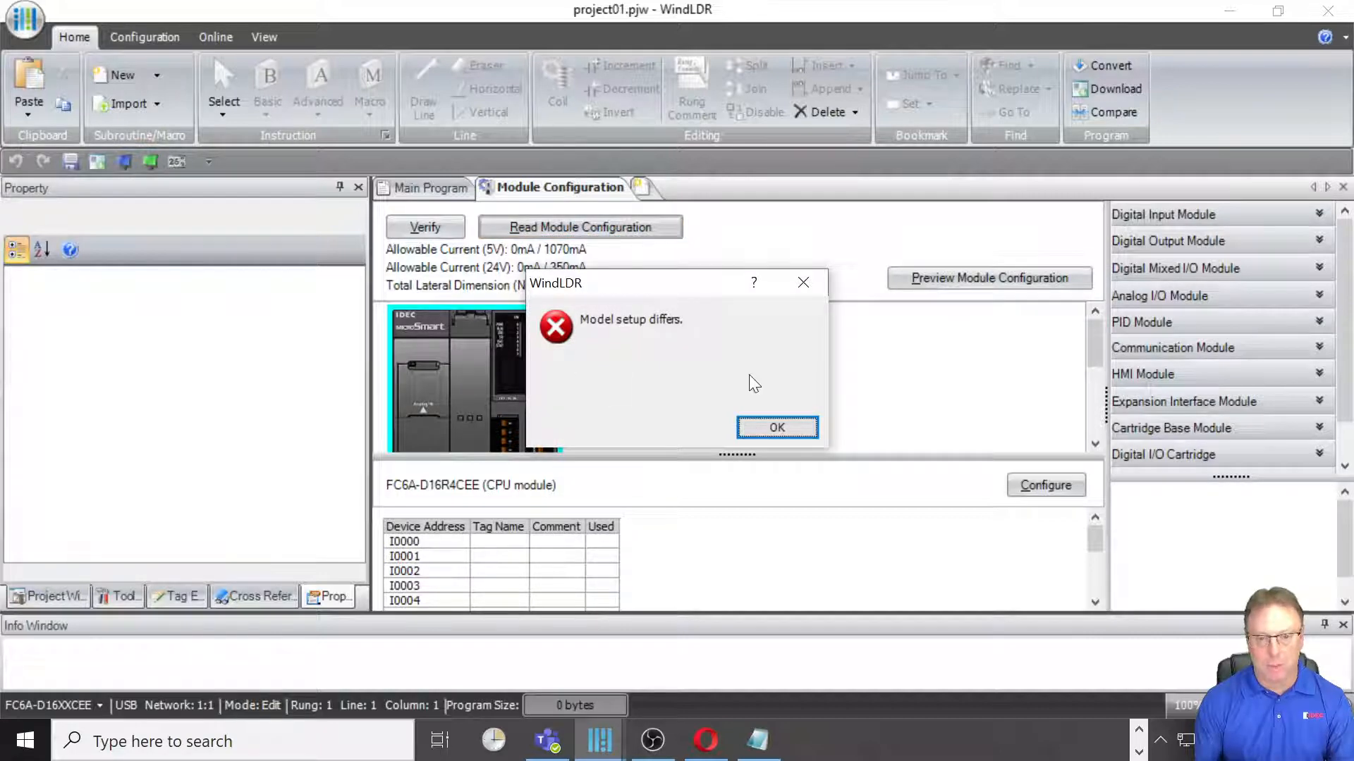
click(777, 428)
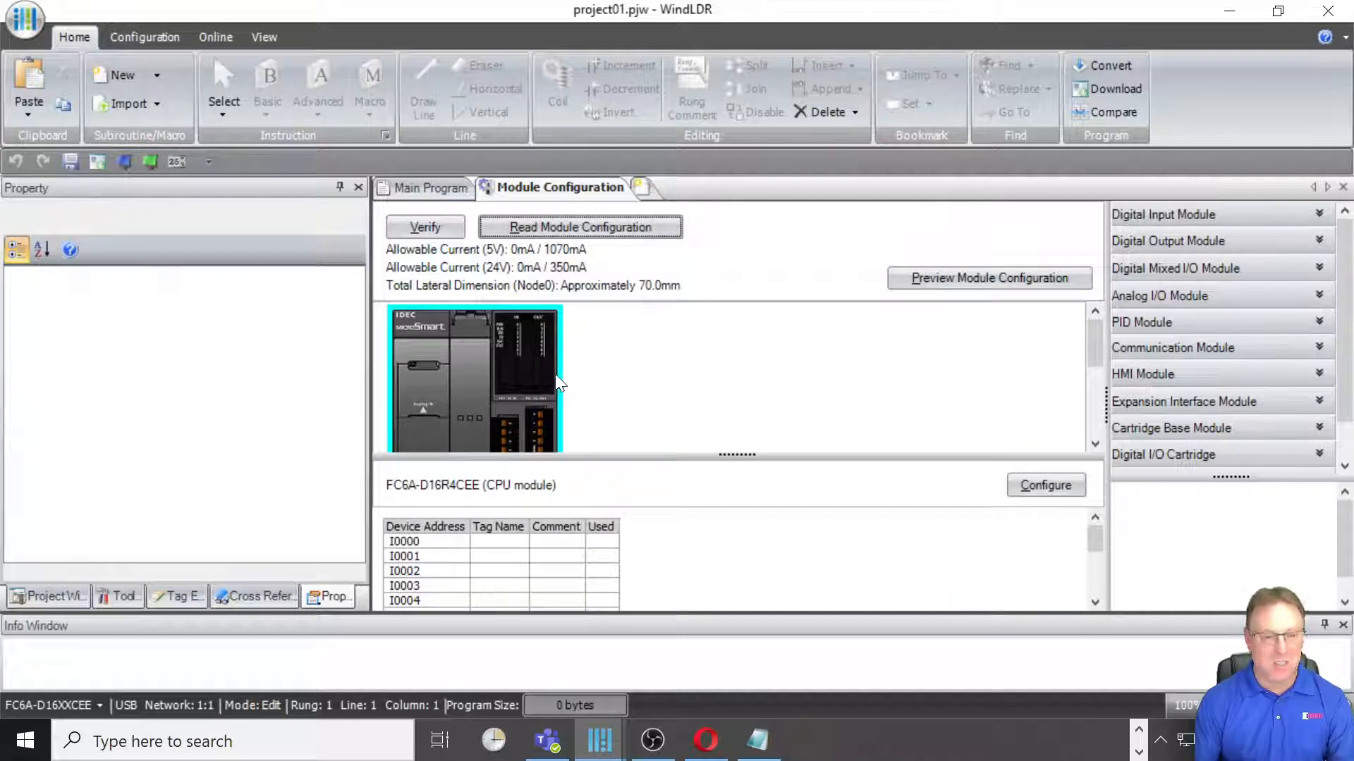
Step: Change the PLC type to FC6A-D32XXCEE and accept the change
click(72, 706)
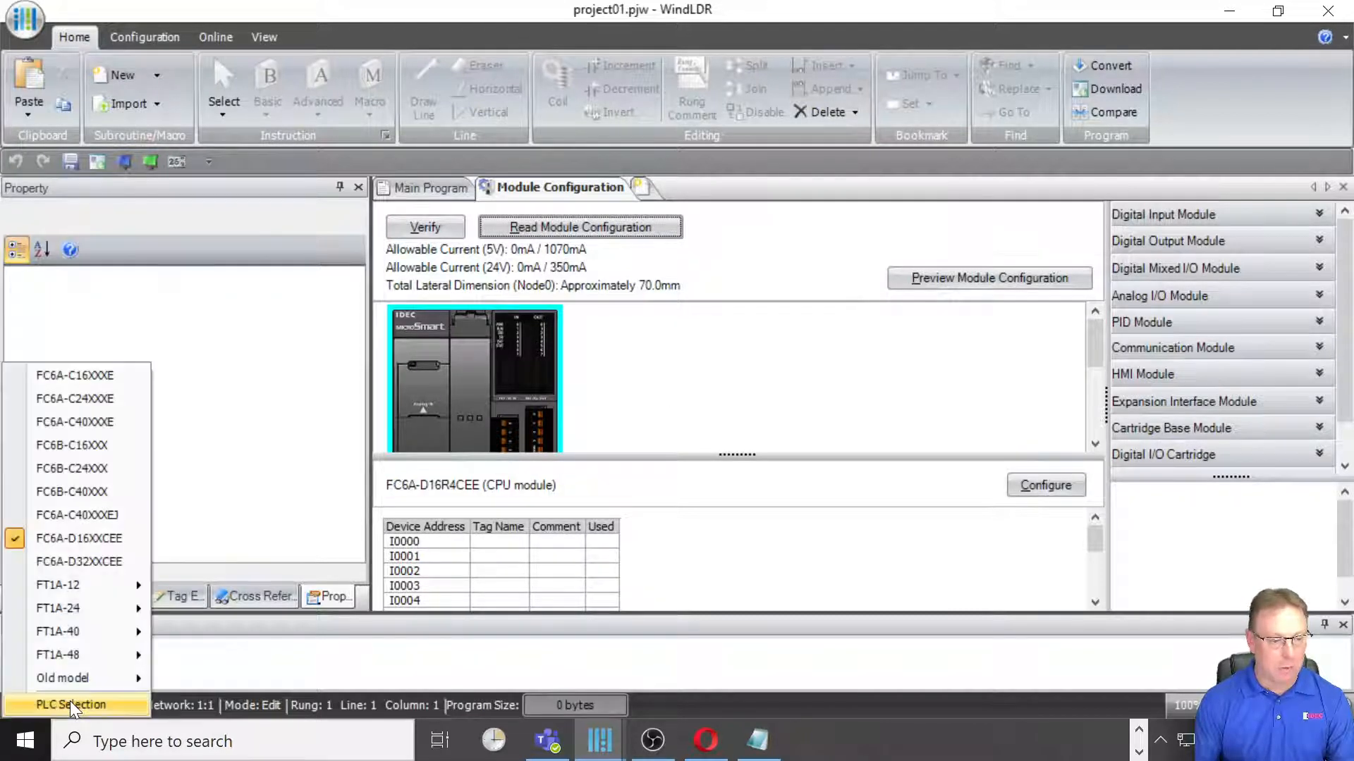
click(94, 569)
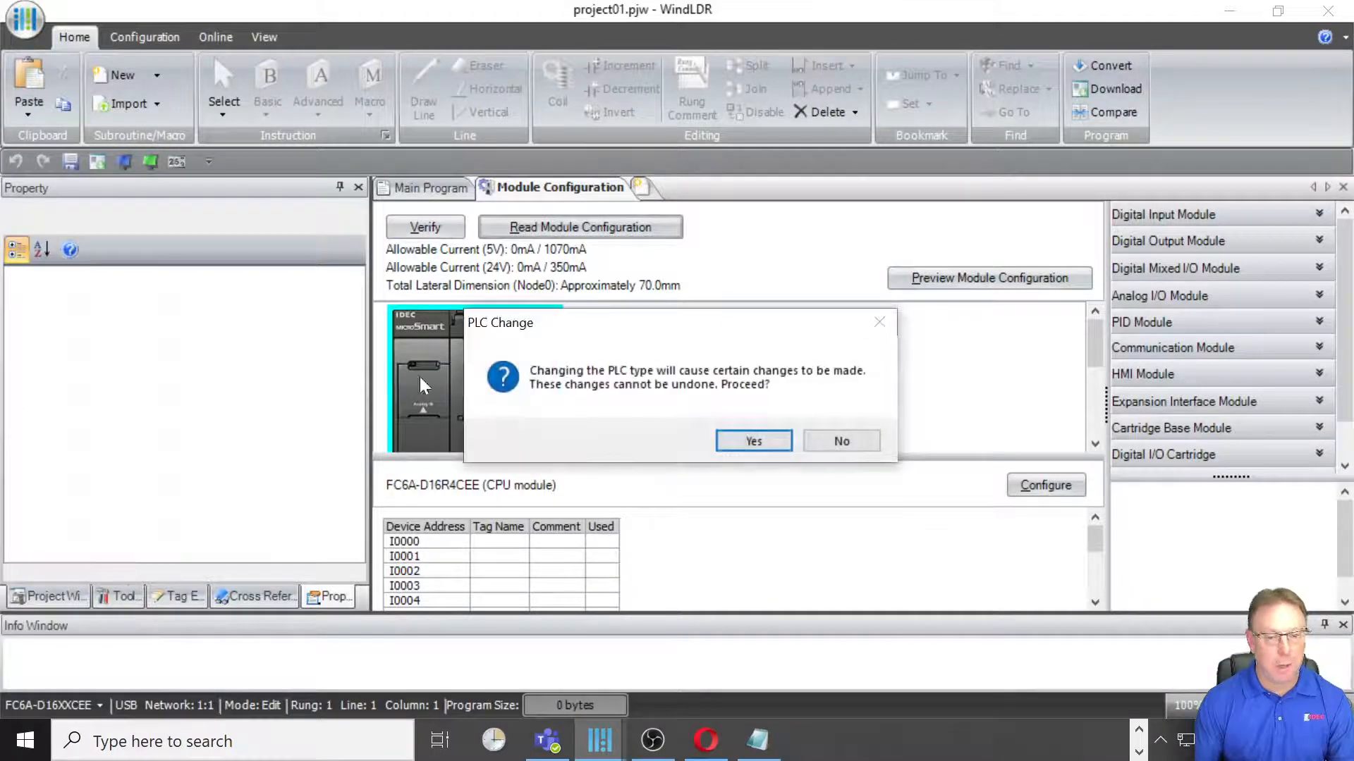
click(753, 439)
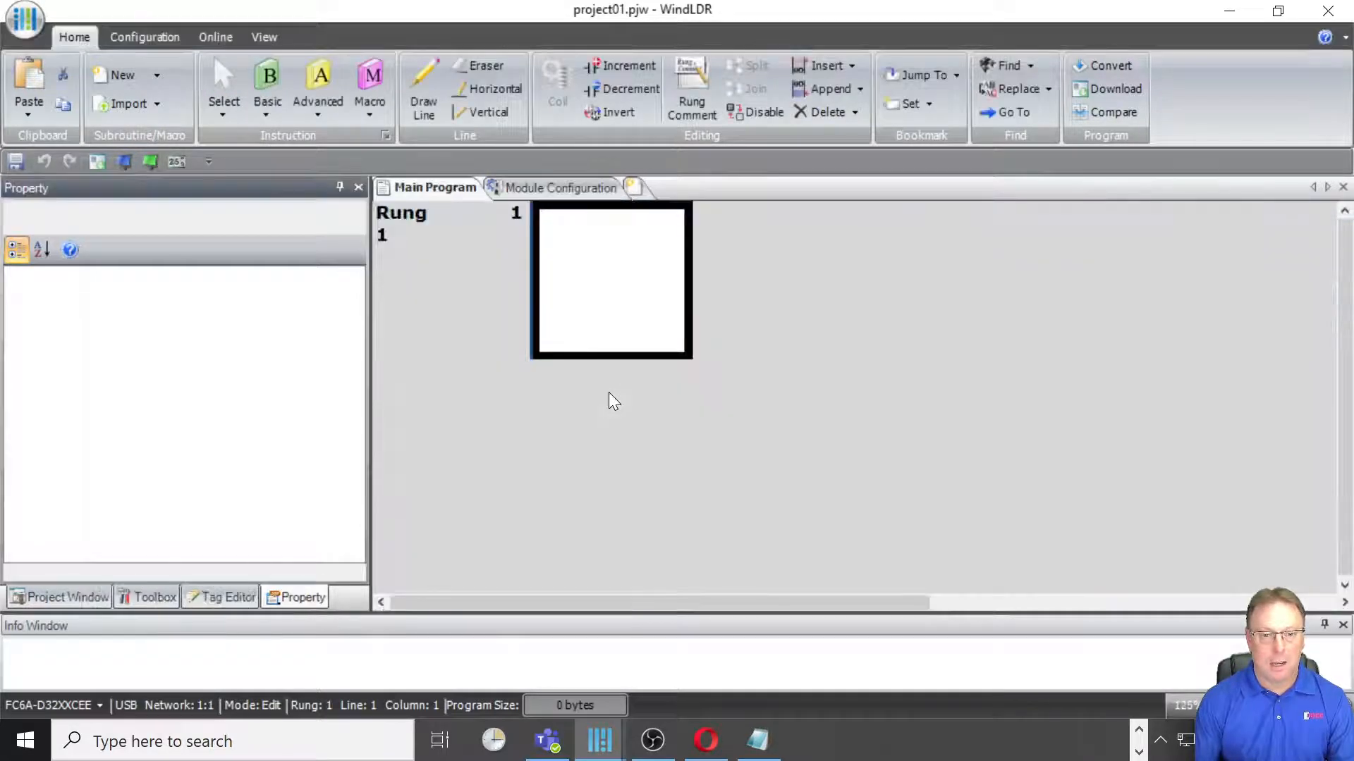
Step: Read the module configuration from the PLC, replacing the existing modules
click(564, 187)
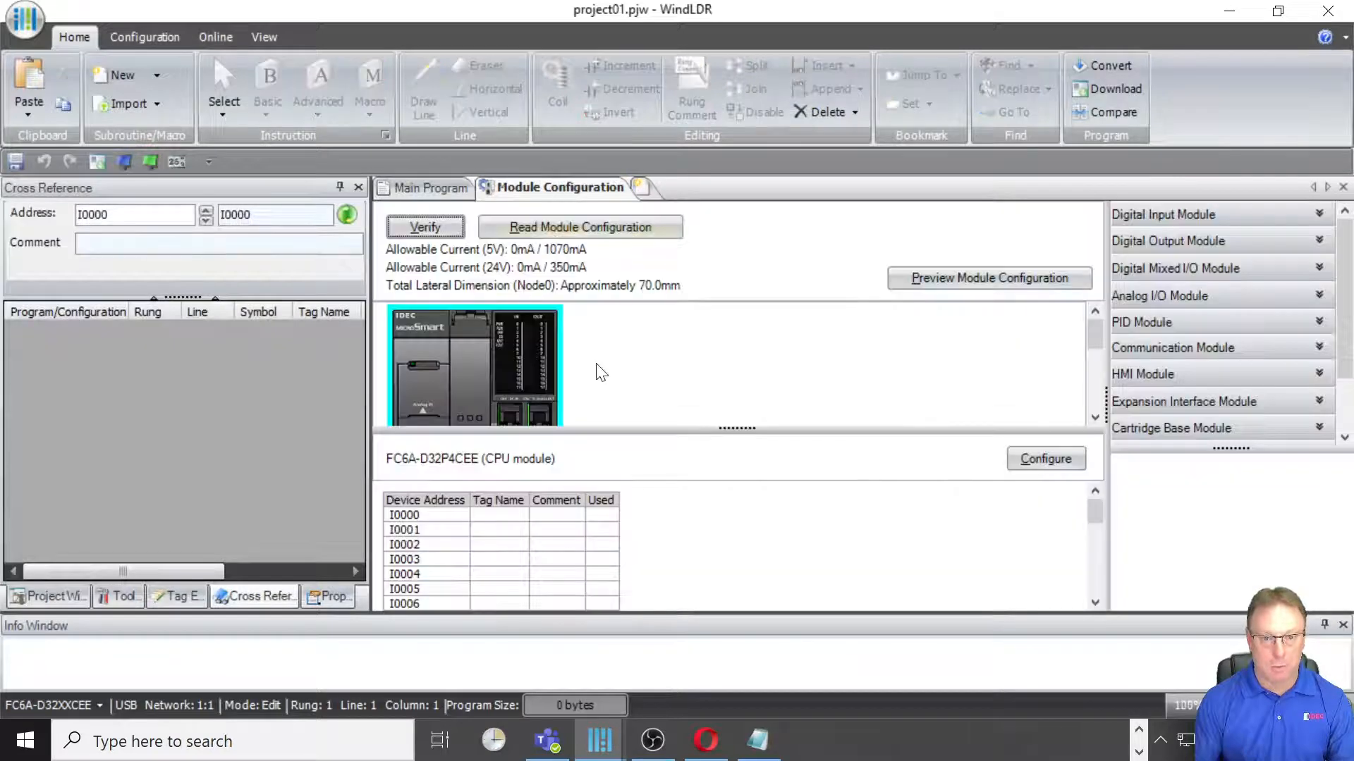
click(572, 230)
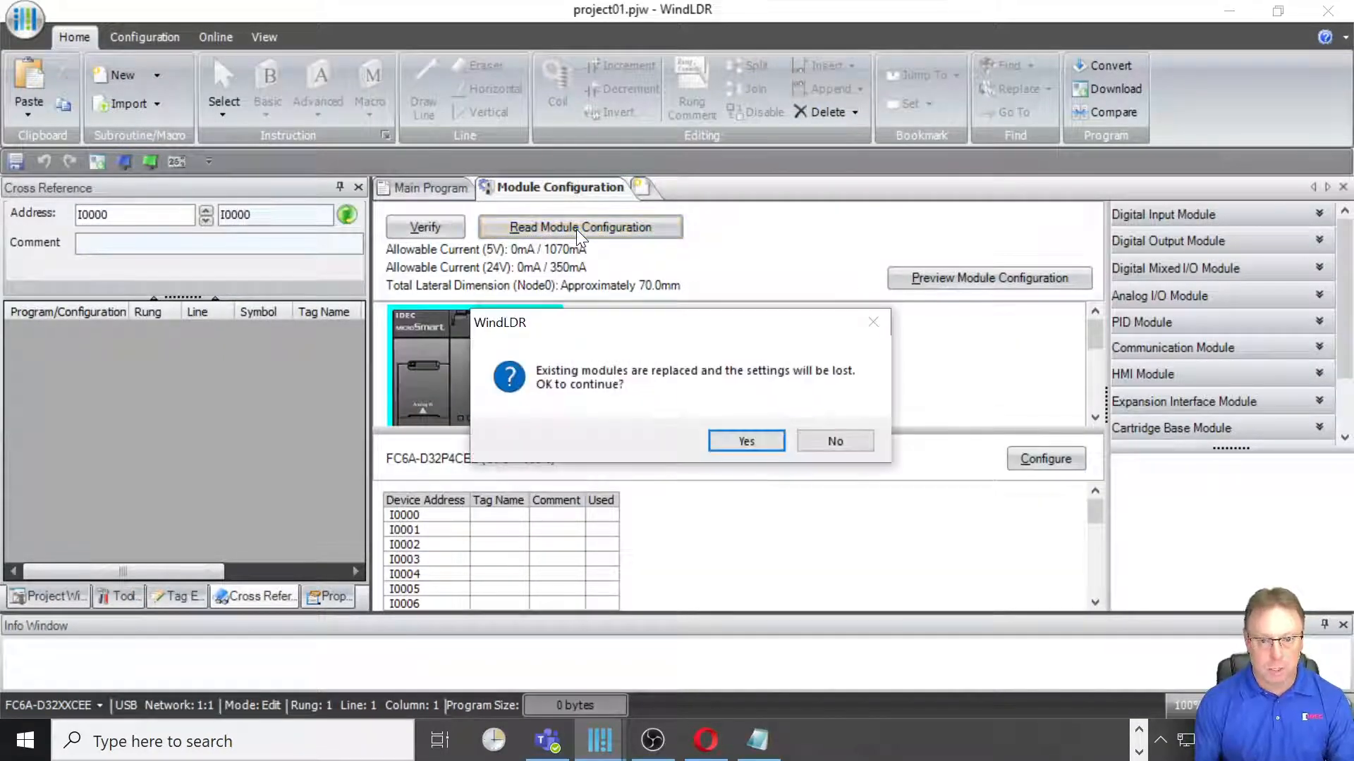
click(746, 441)
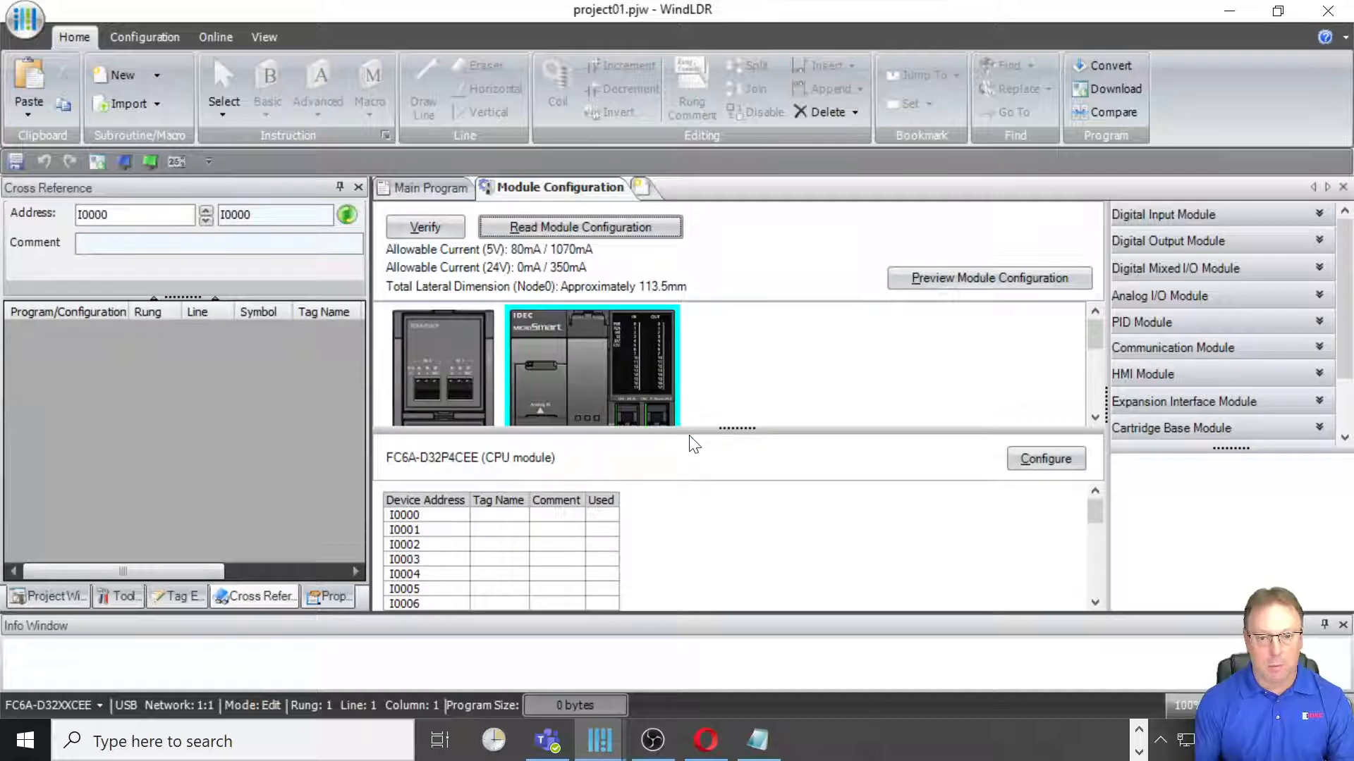
drag(693, 527, 693, 530)
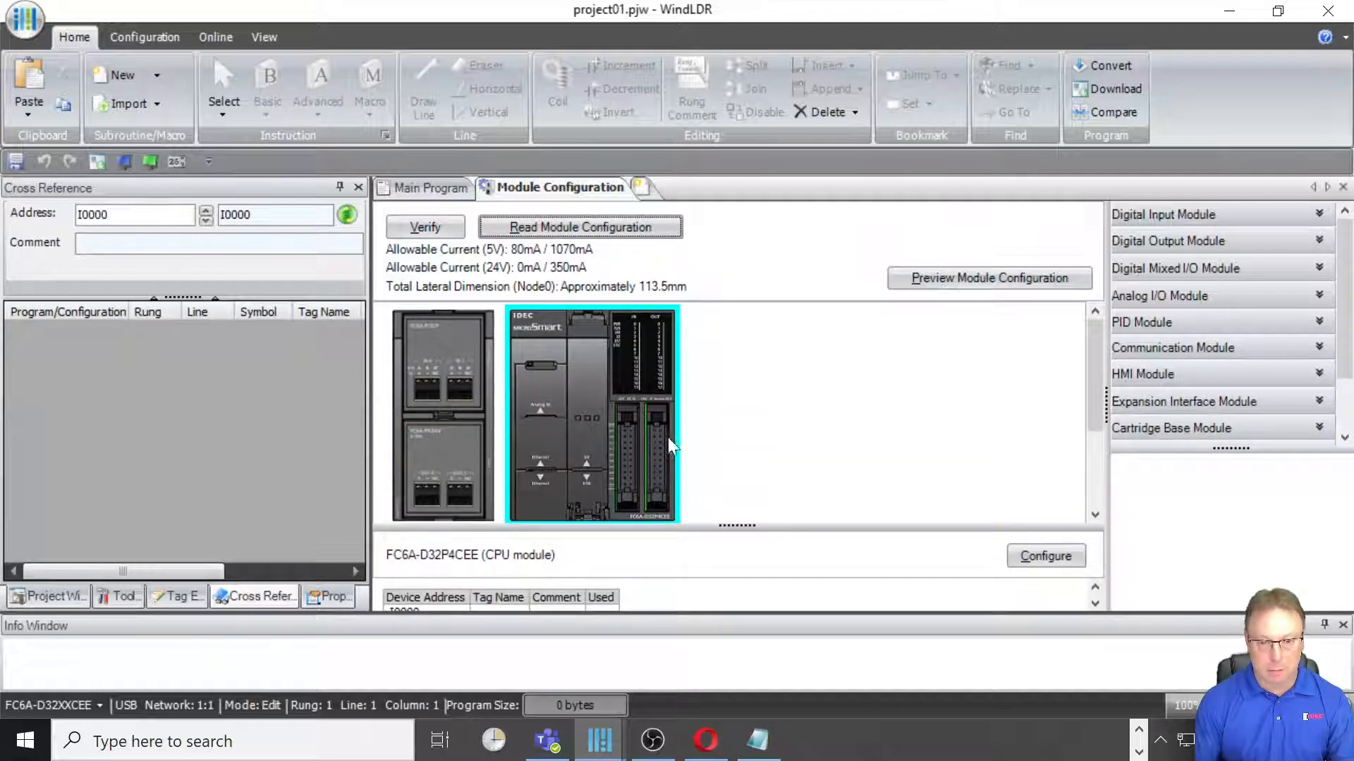
Step: Set the FC6A-PJ2CP analog cartridge's AI2 input data type to Fahrenheit (°F)
click(431, 365)
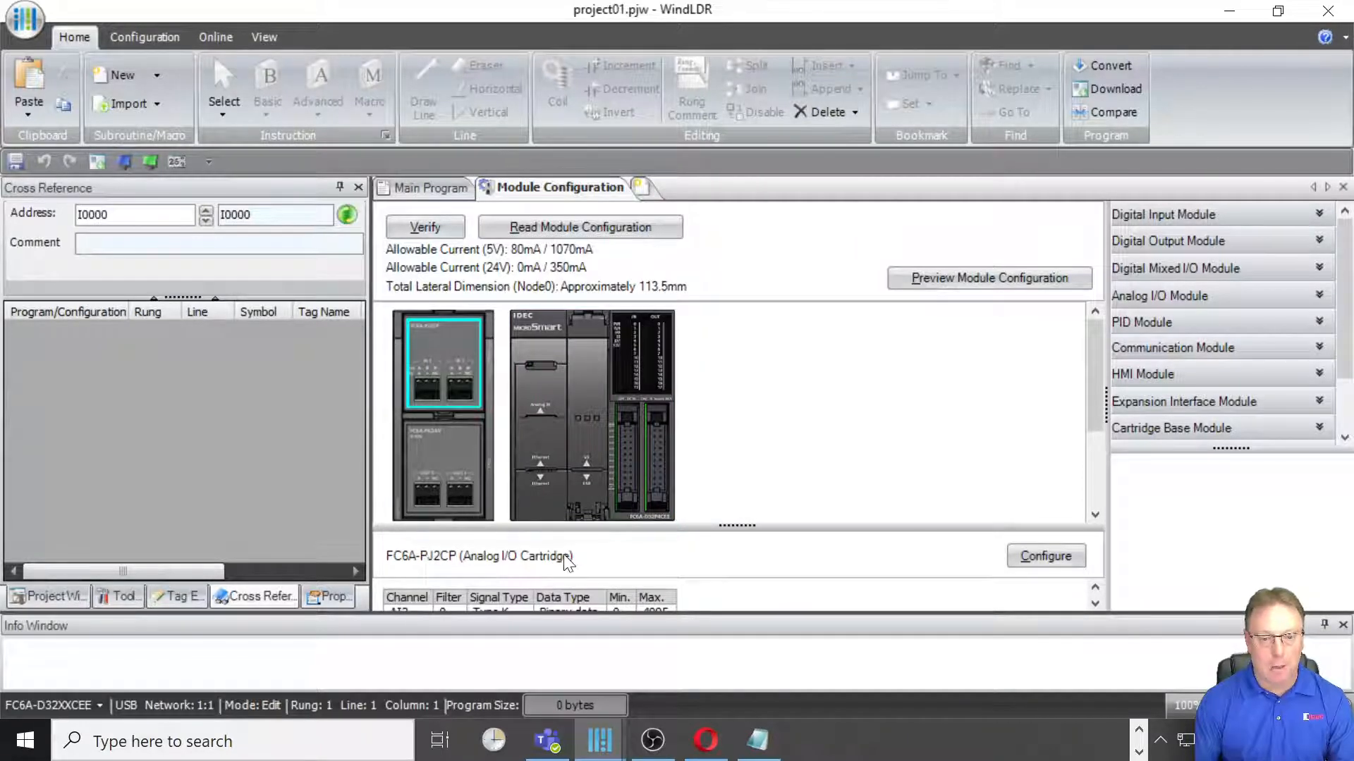
drag(719, 525, 716, 435)
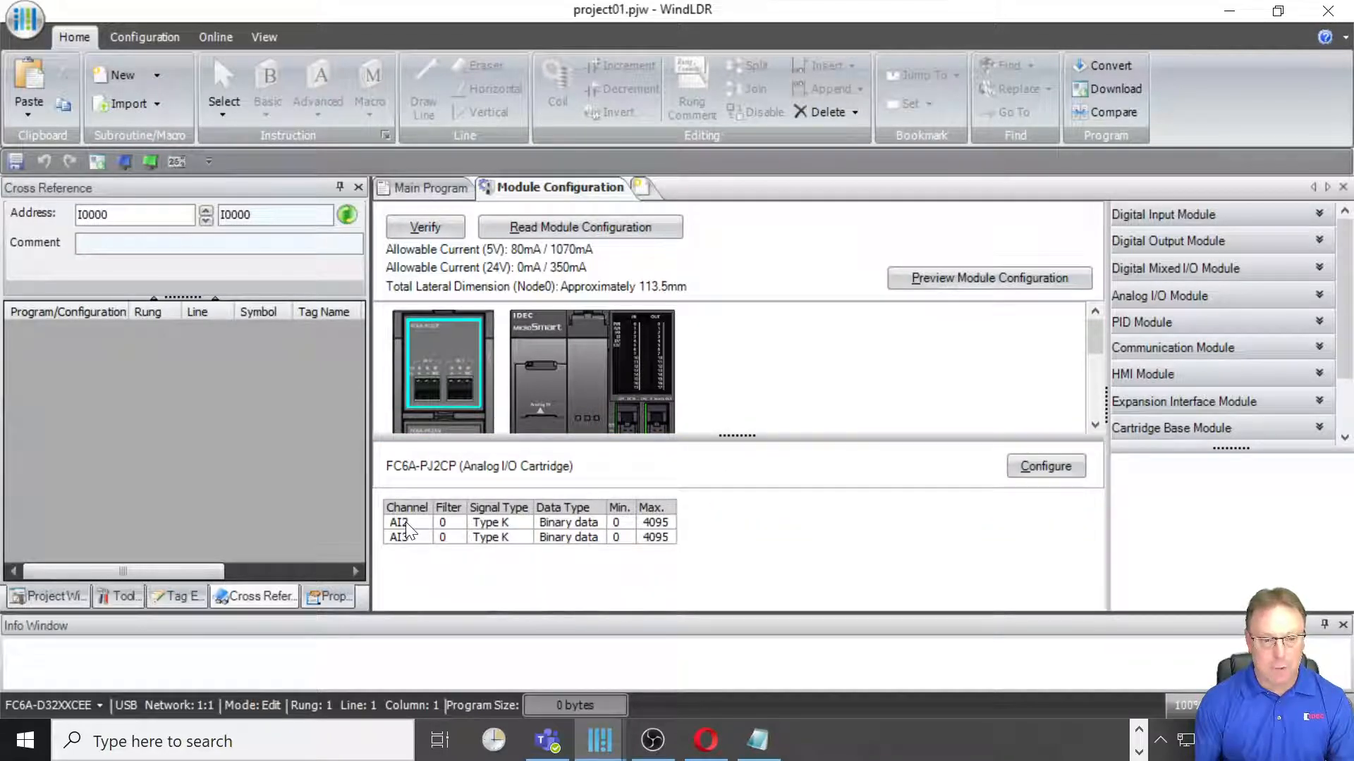
click(1046, 466)
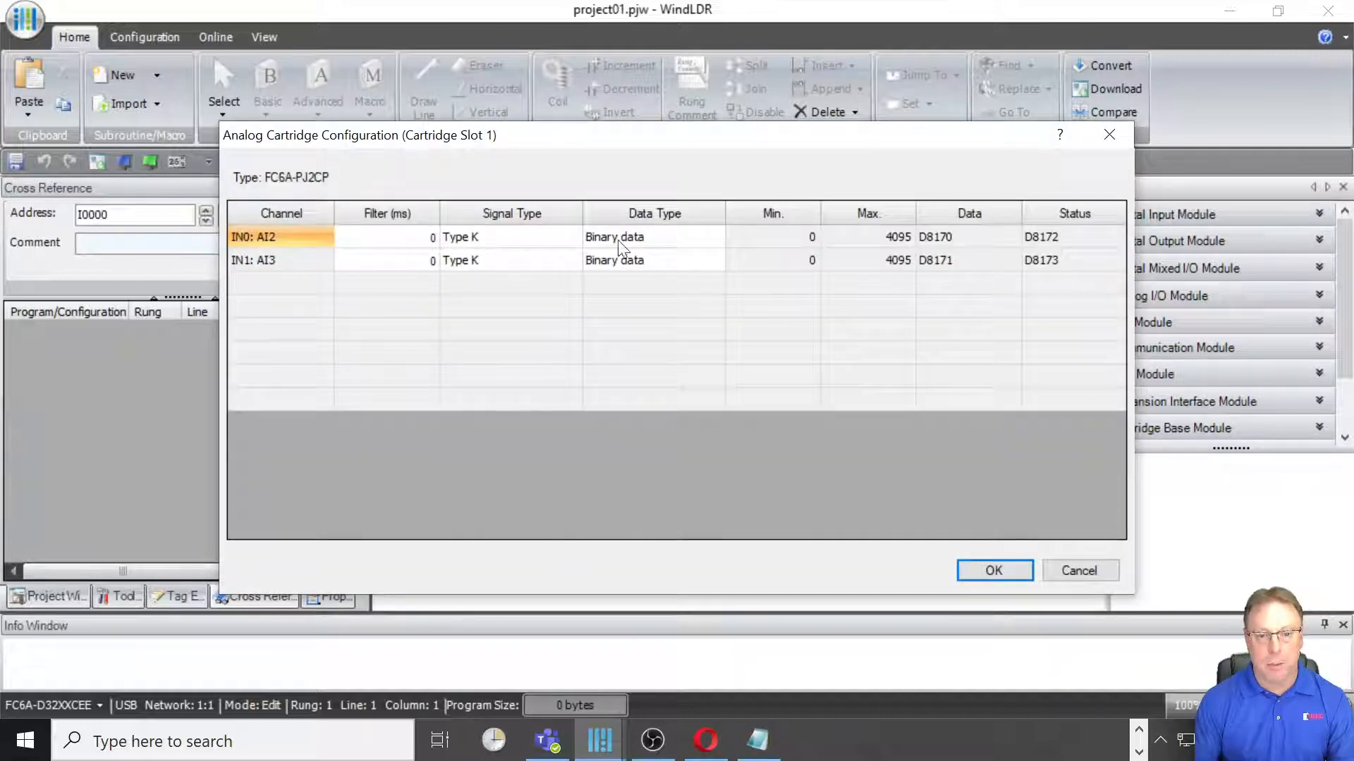
click(694, 238)
click(716, 237)
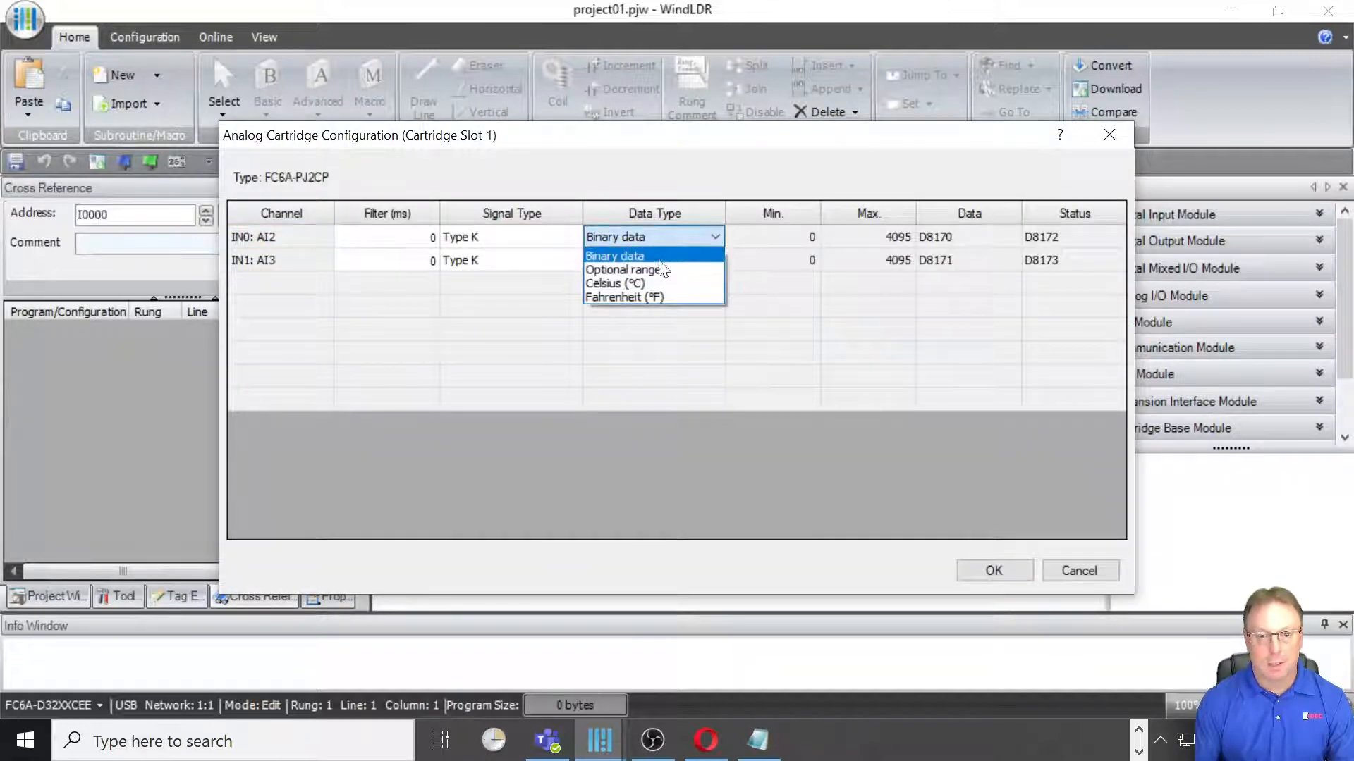
click(660, 296)
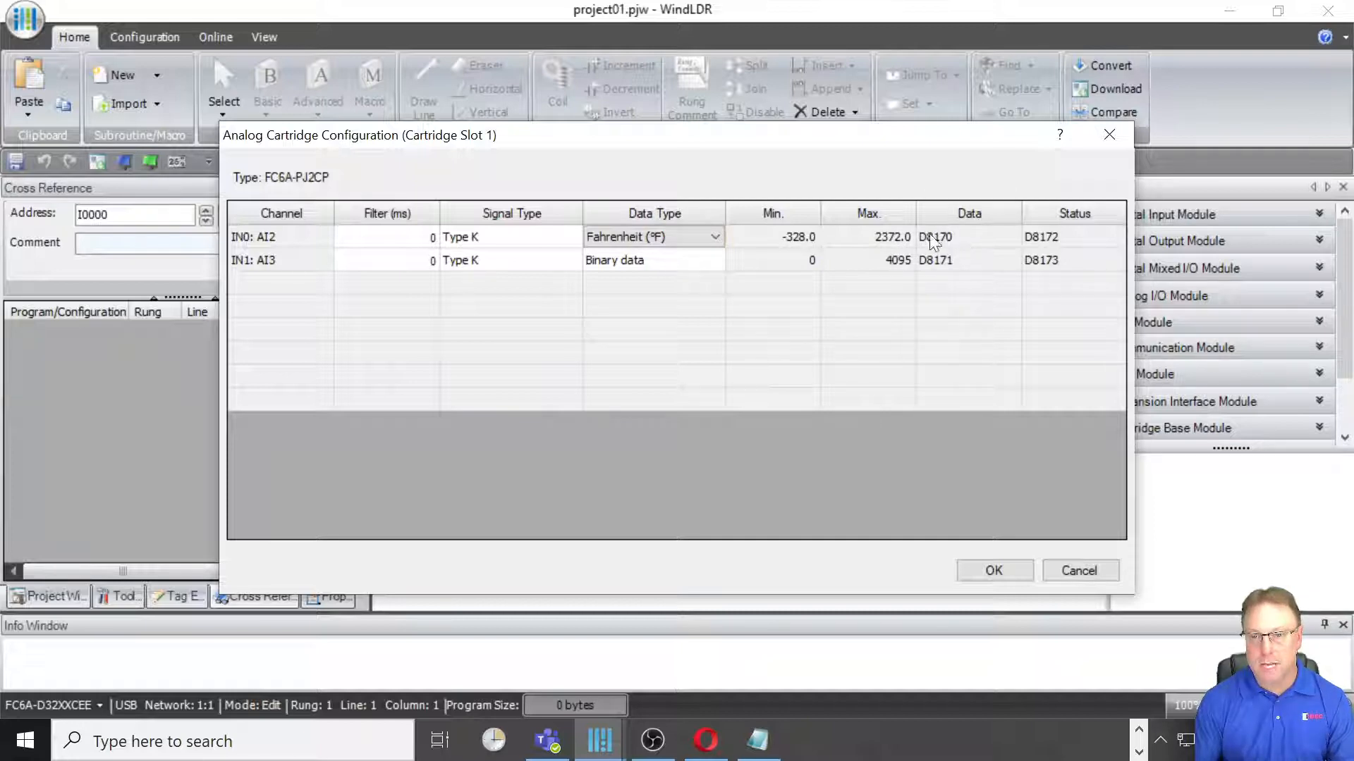
click(996, 572)
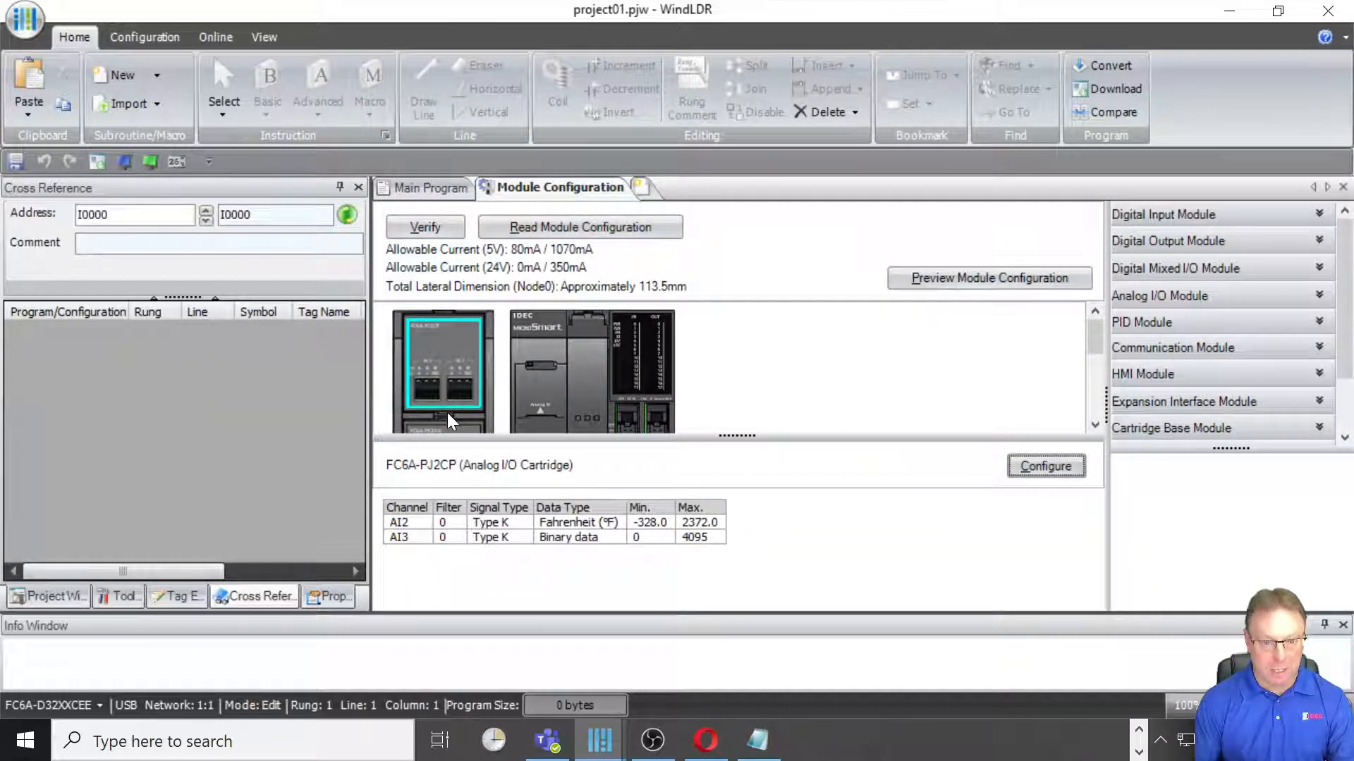
Step: Inspect the FC6A-PK2AV cartridge and review the FC6A-PJ2CP cartridge configuration without changes
click(457, 431)
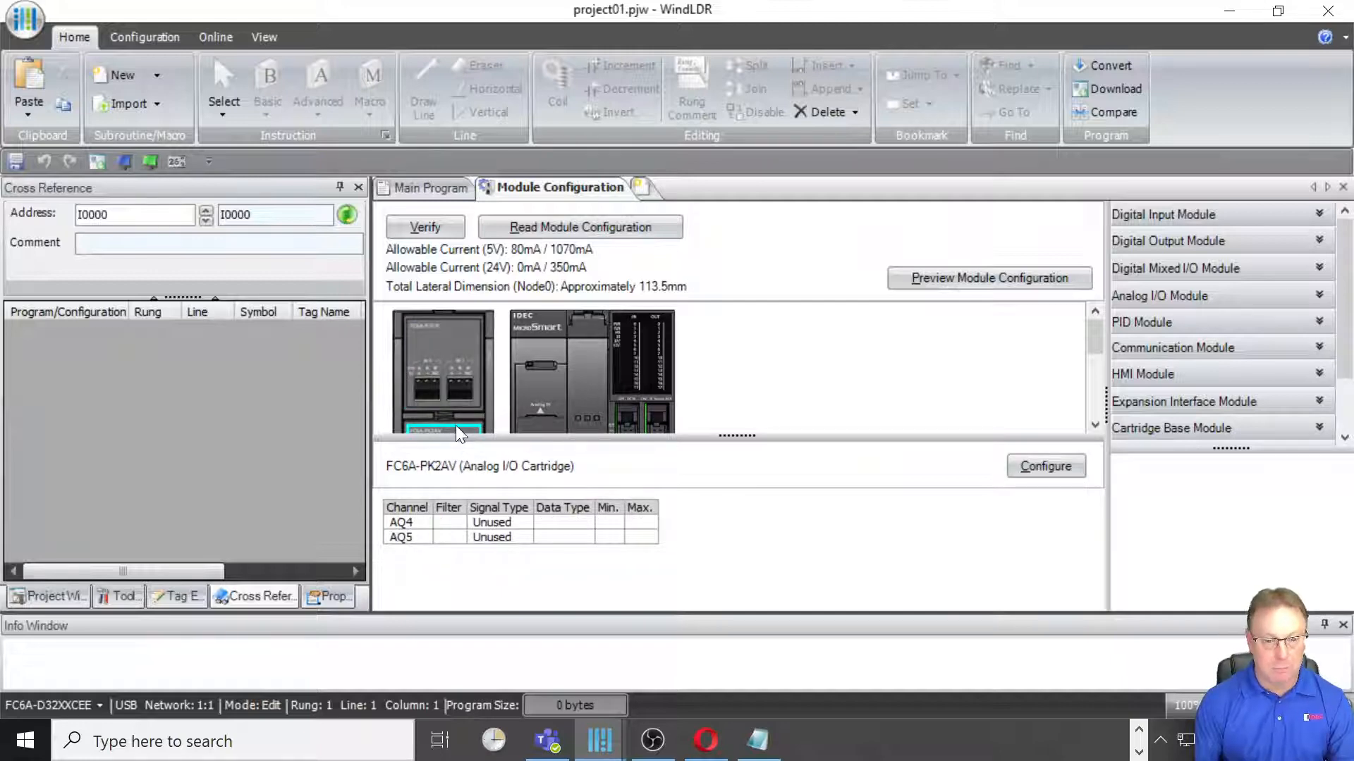
click(440, 356)
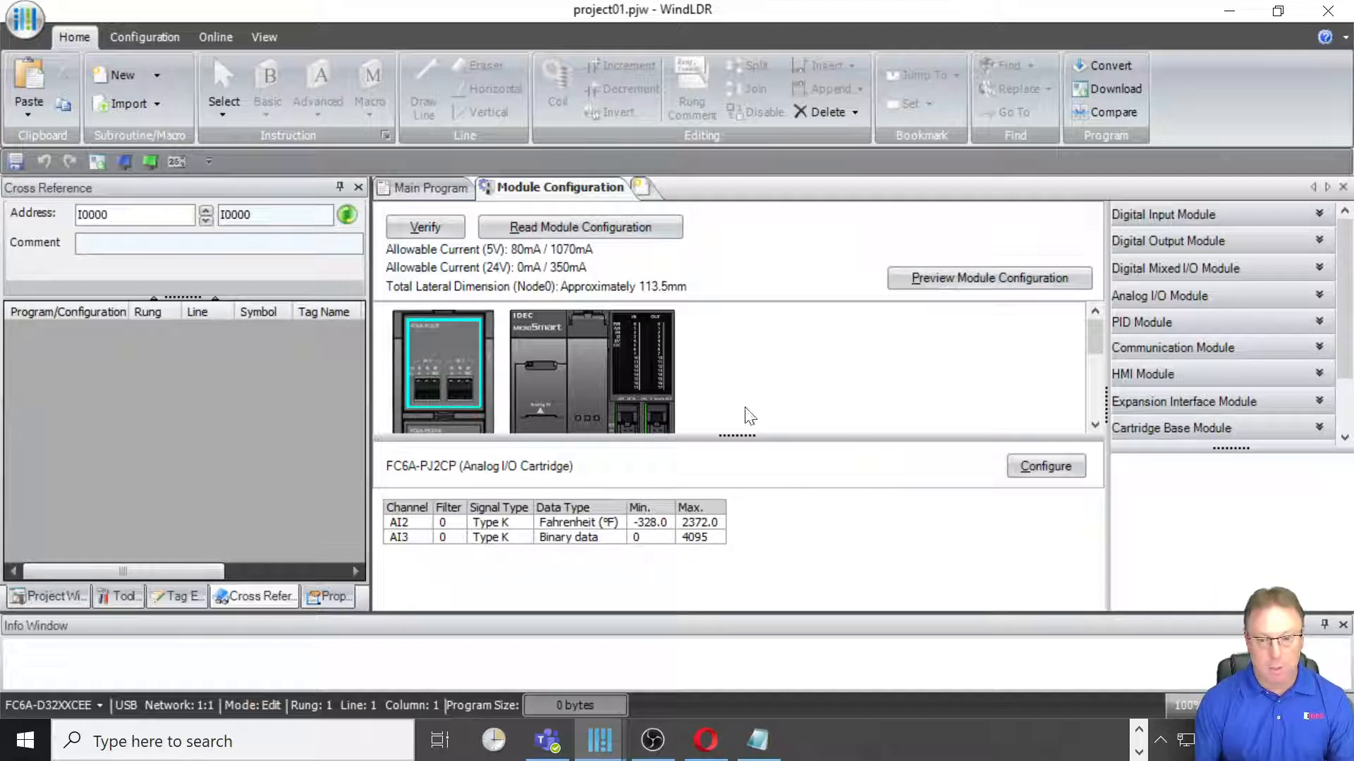
click(1031, 471)
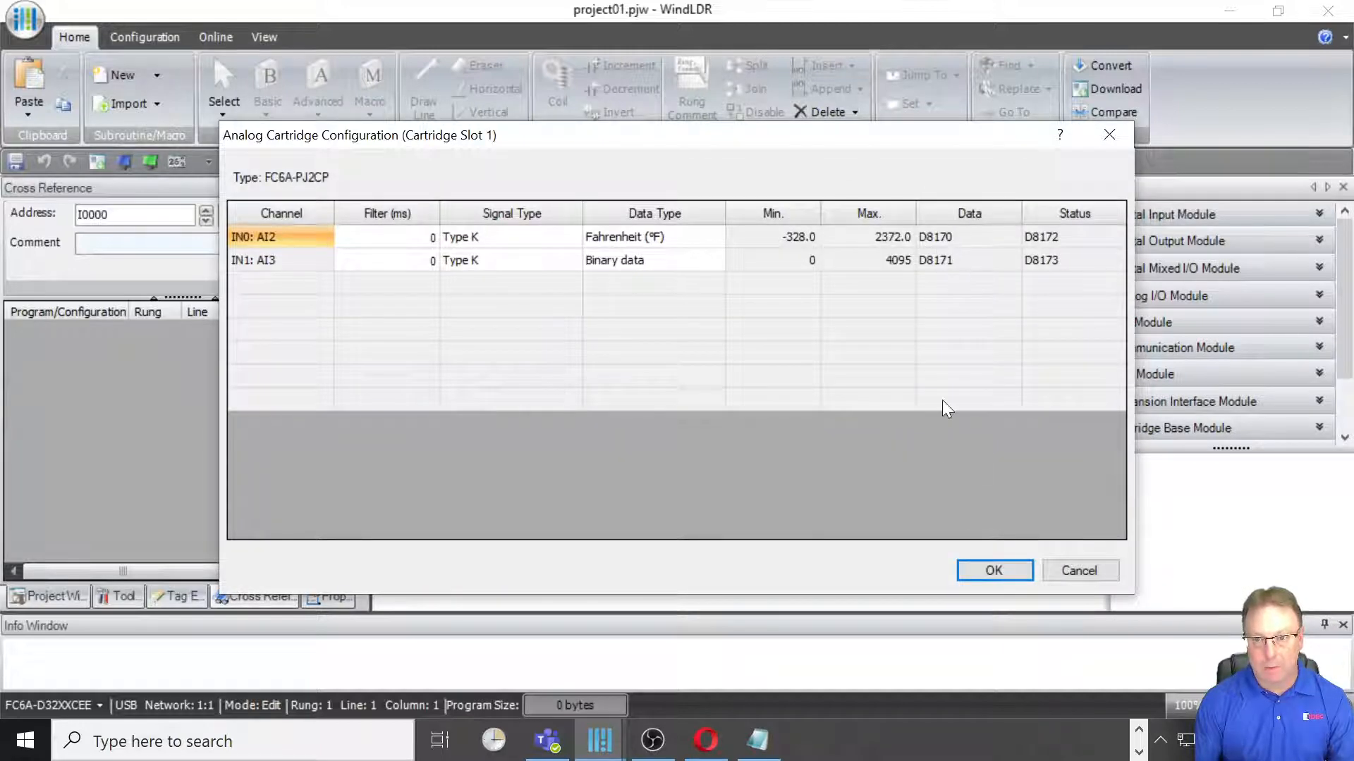
click(1064, 571)
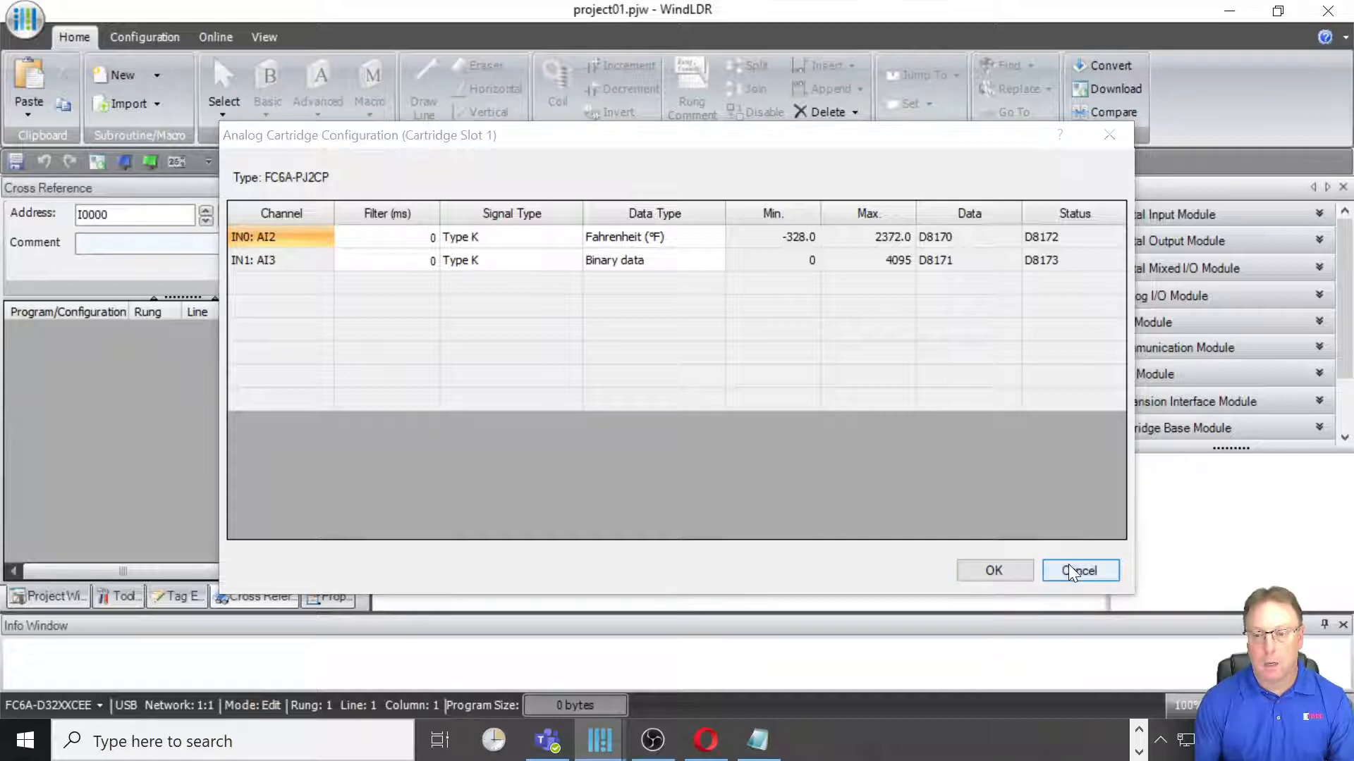
Step: Set Ethernet Port 1's IP address to 192.168.10.5 and default gateway to 192.168.10.1
click(148, 36)
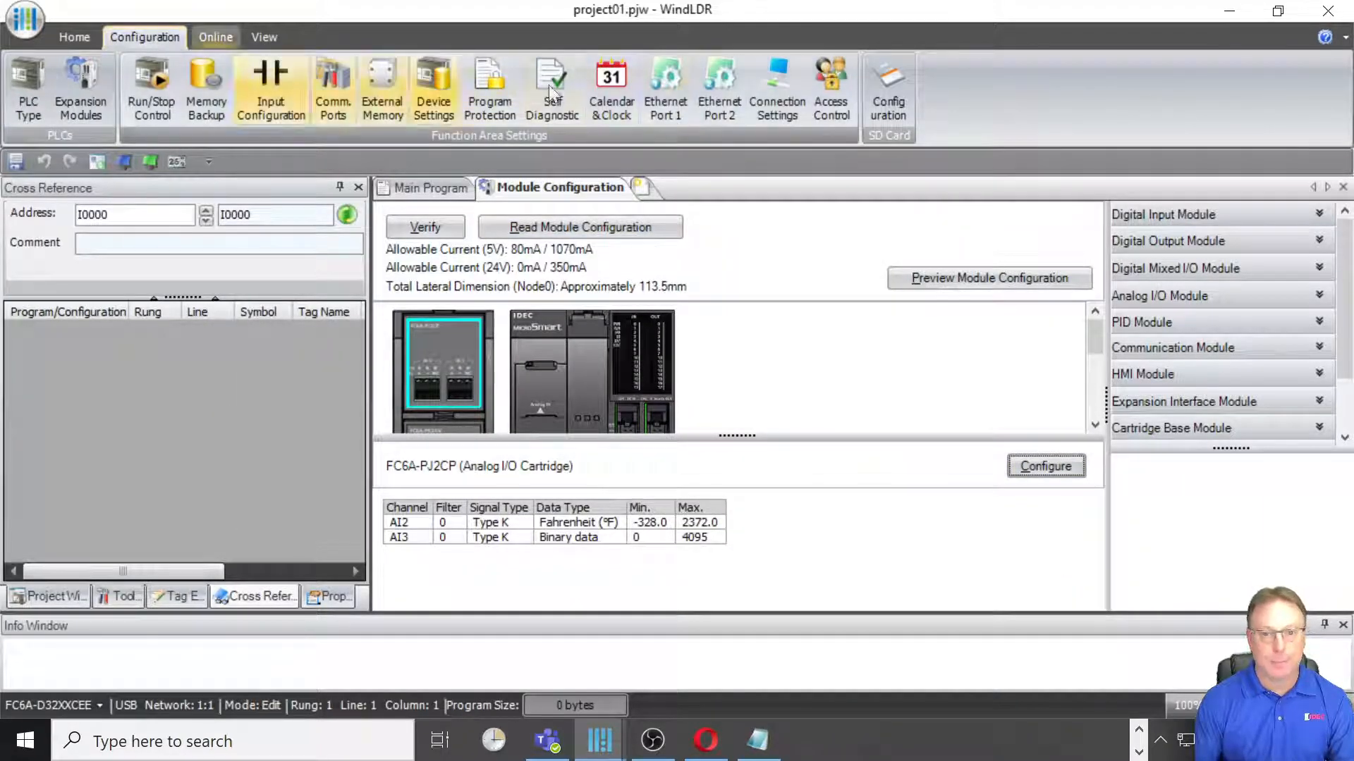
click(666, 88)
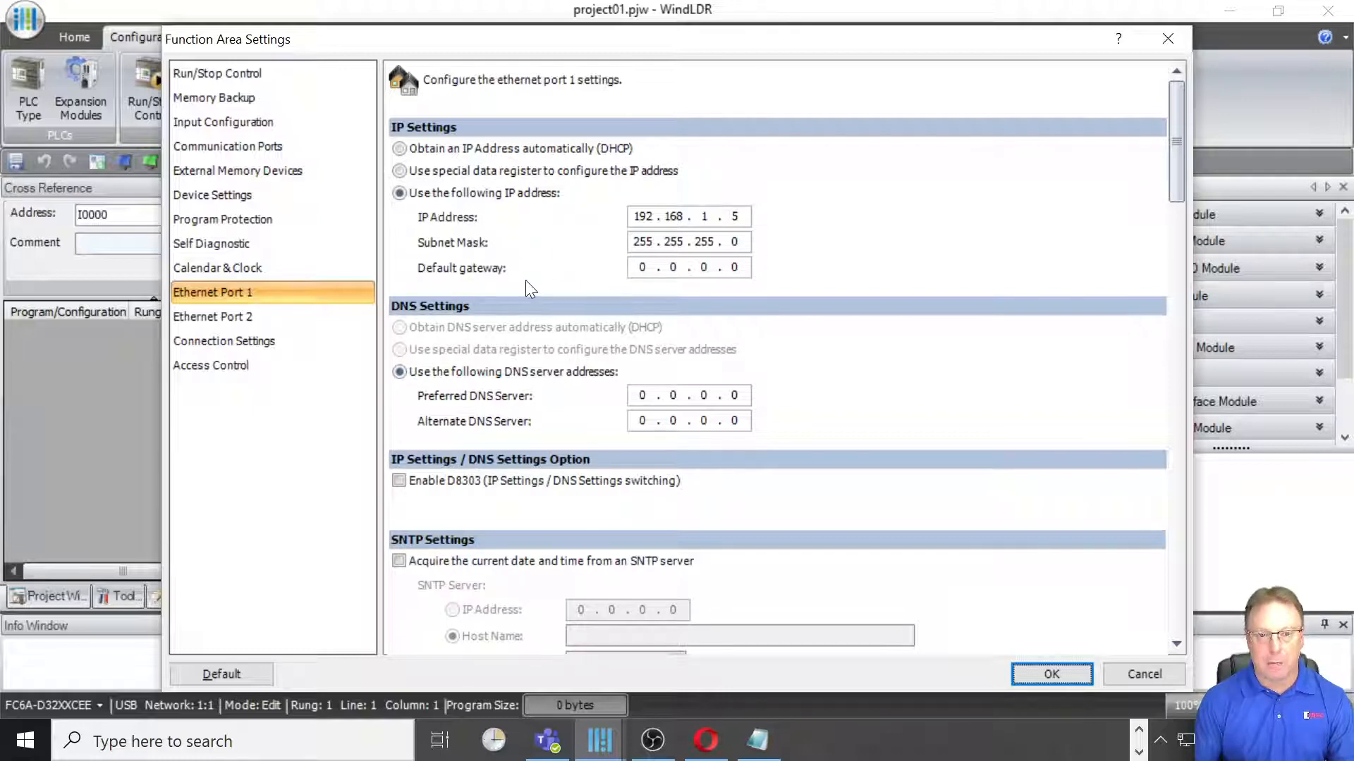
click(707, 216)
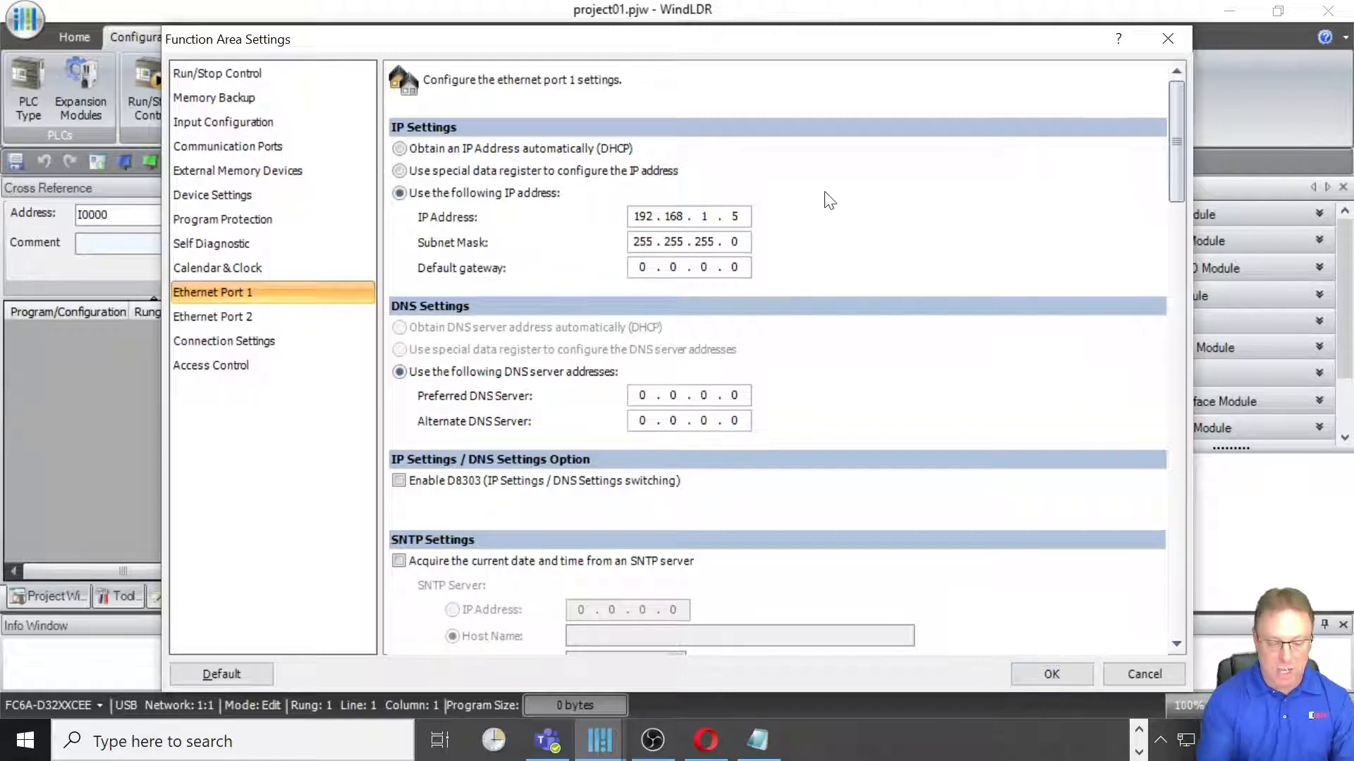
text(0)
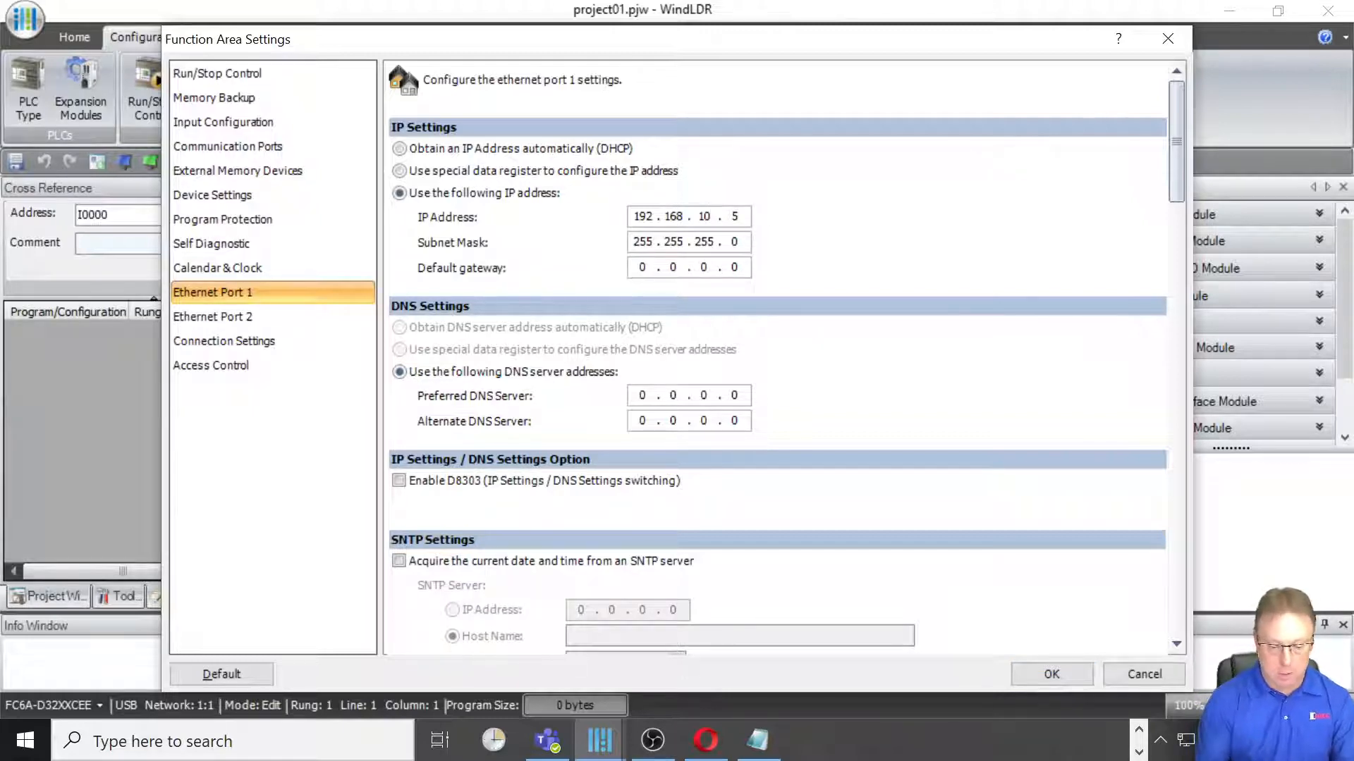
text(192)
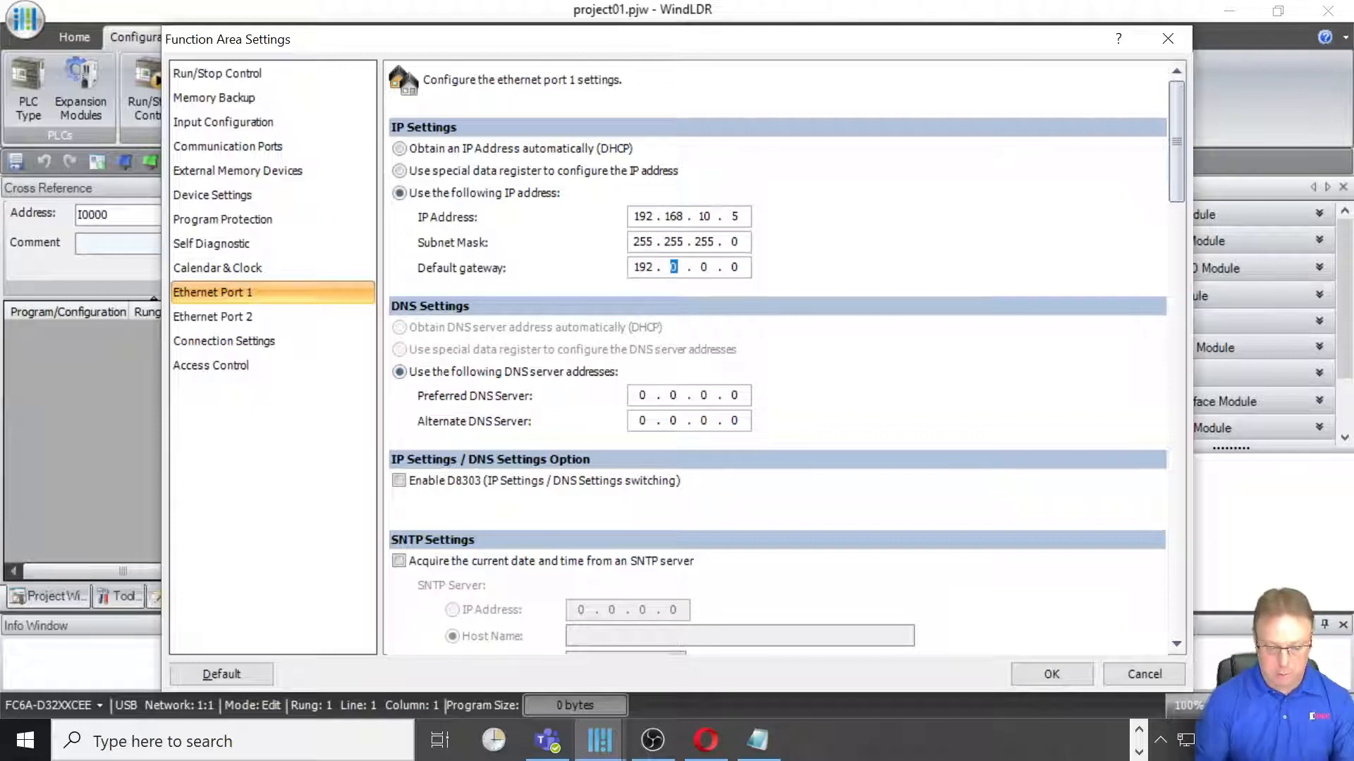
text(1681)
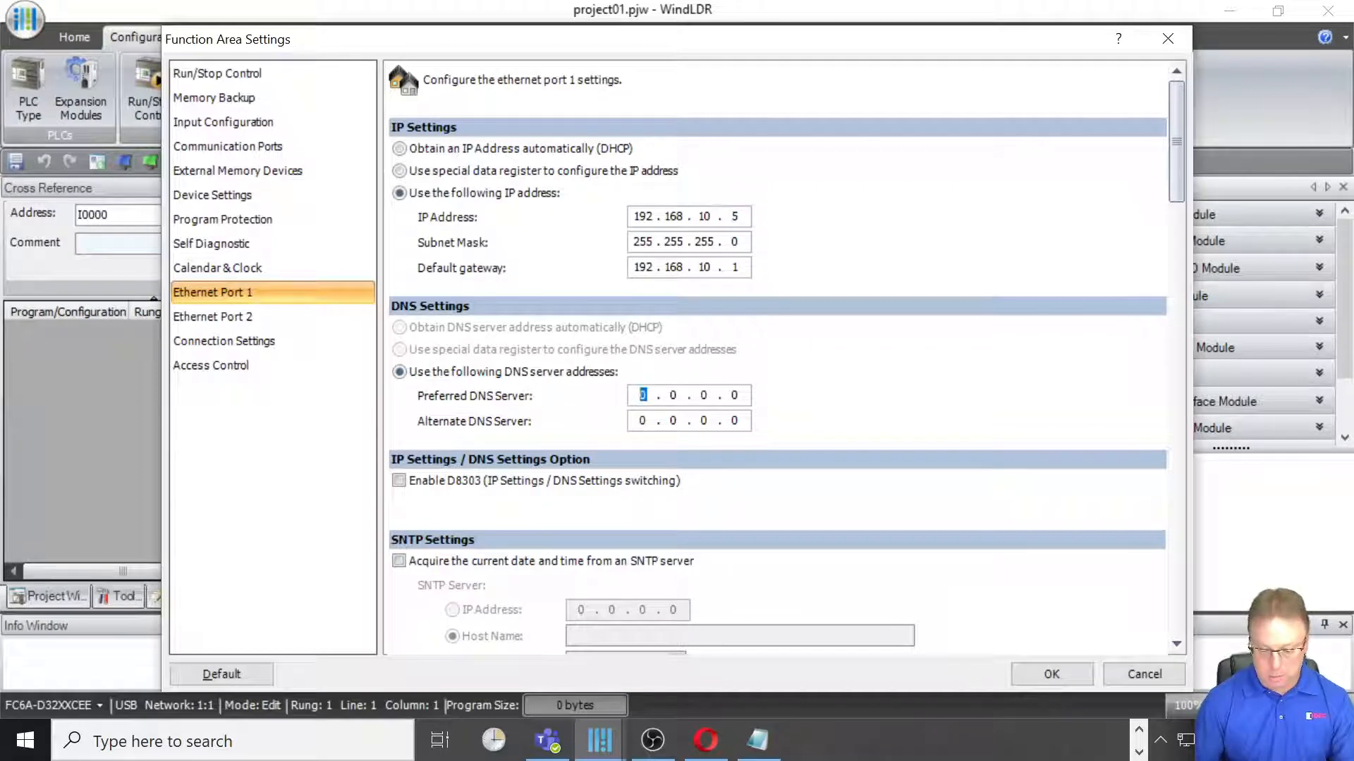
Step: Set the preferred DNS server to 8.8.8.8 and the alternate DNS server to 8.8.4.4
text(8)
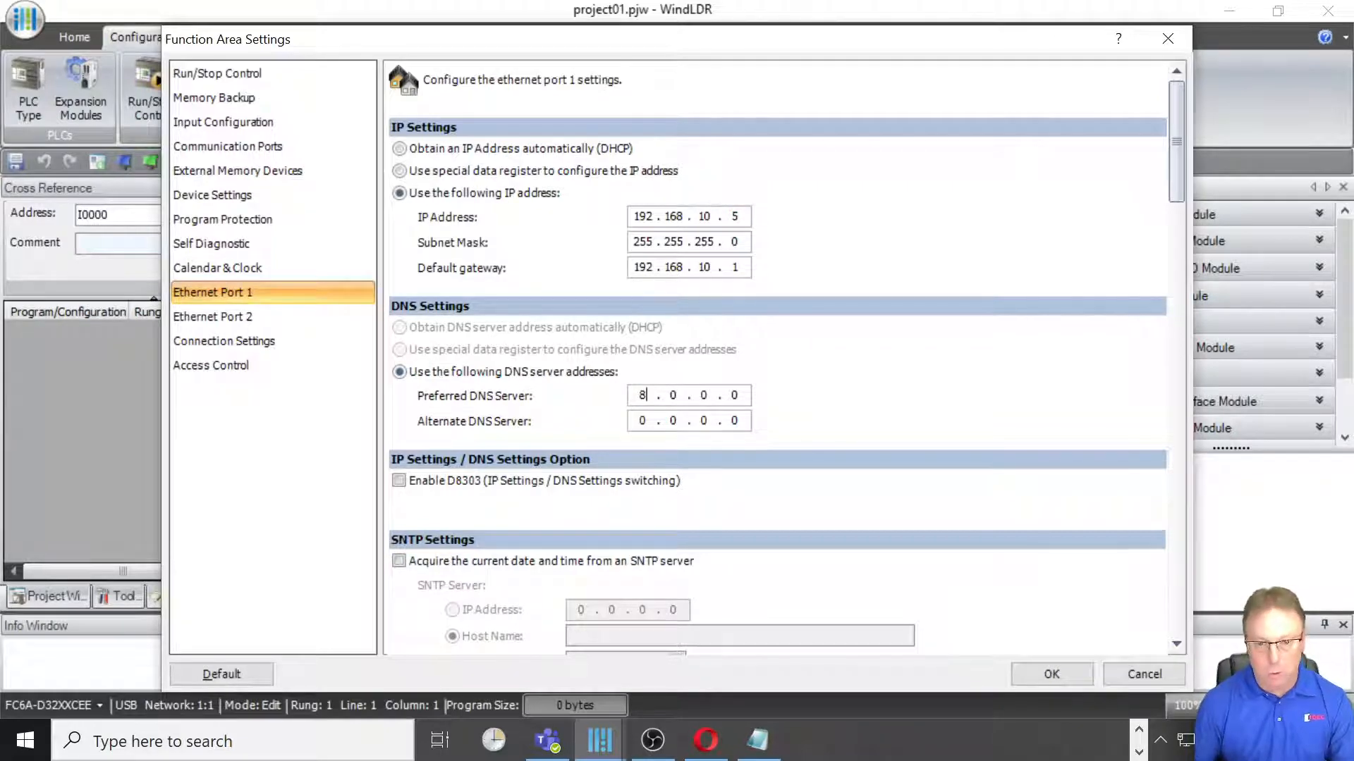
text(8.)
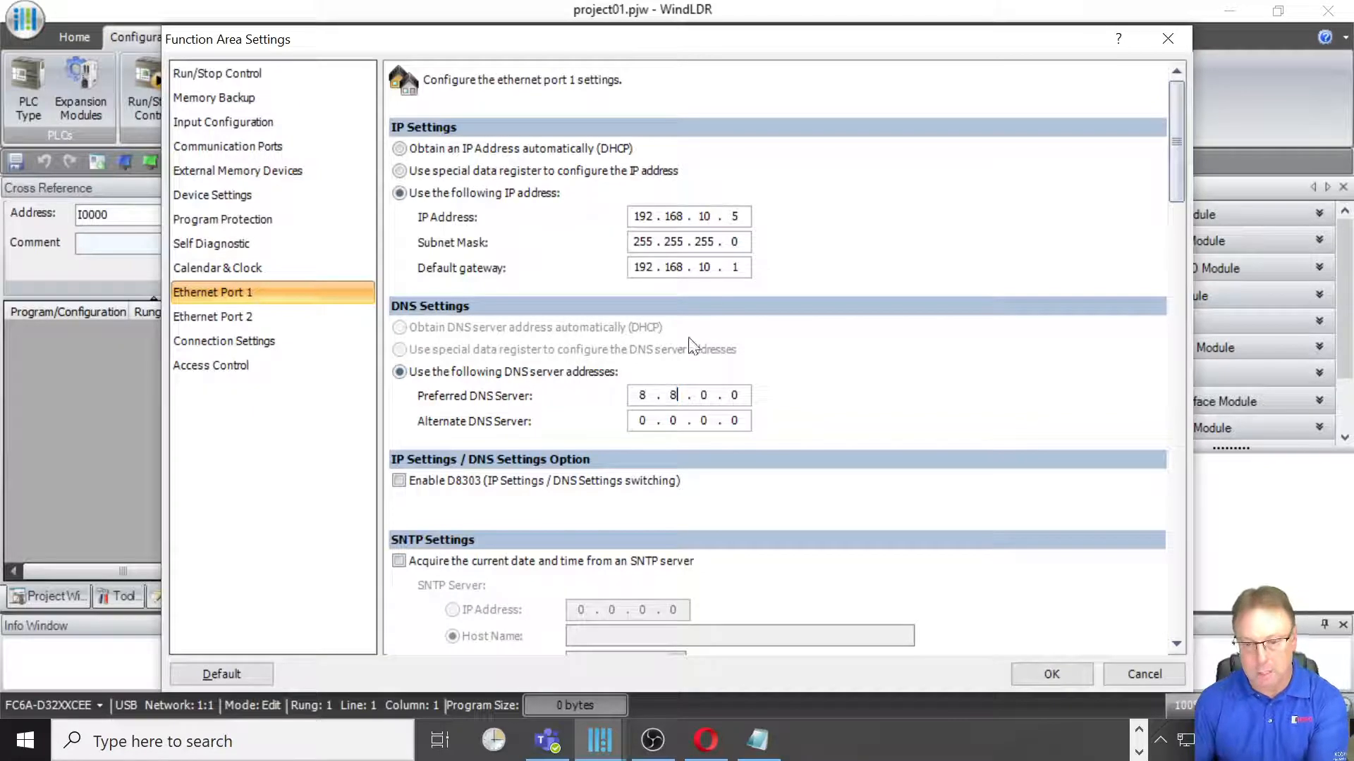
text(8.8)
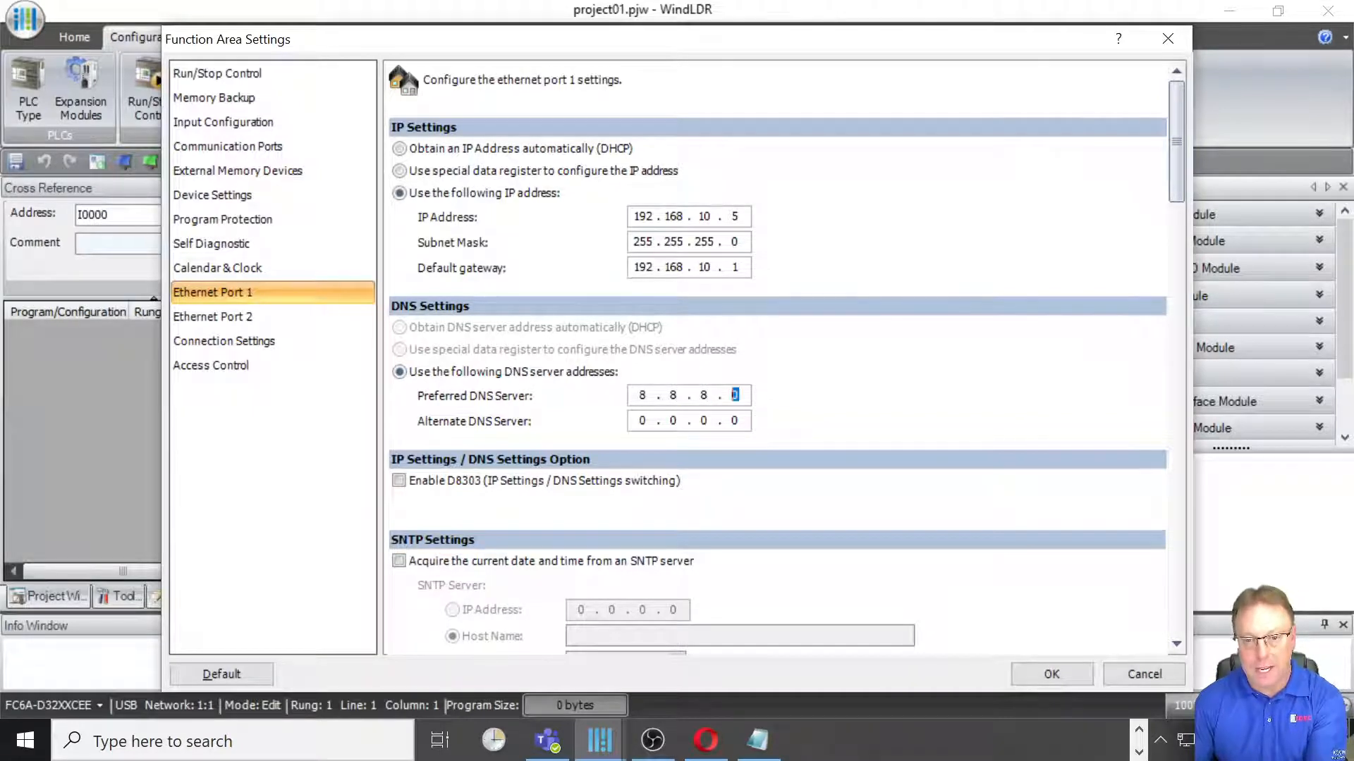
key(Tab)
text(8)
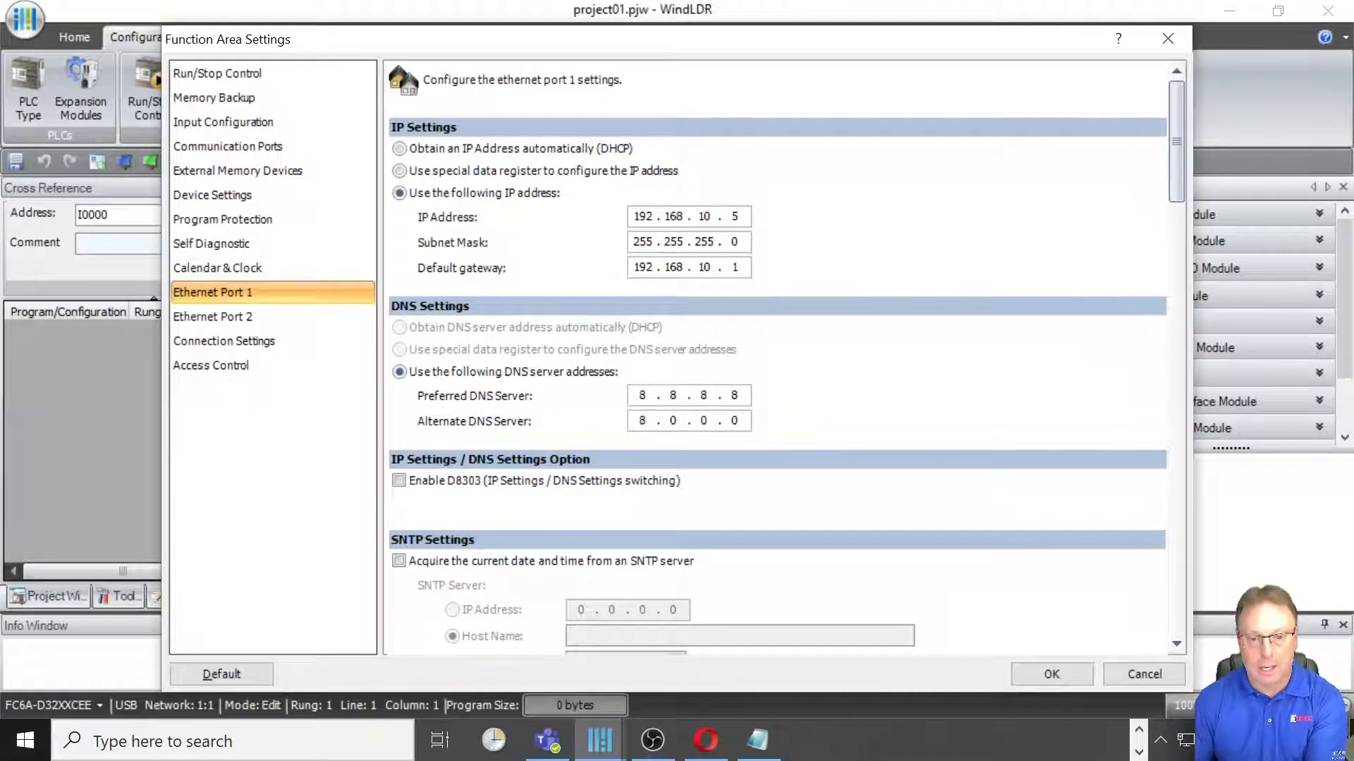
text(.8.4)
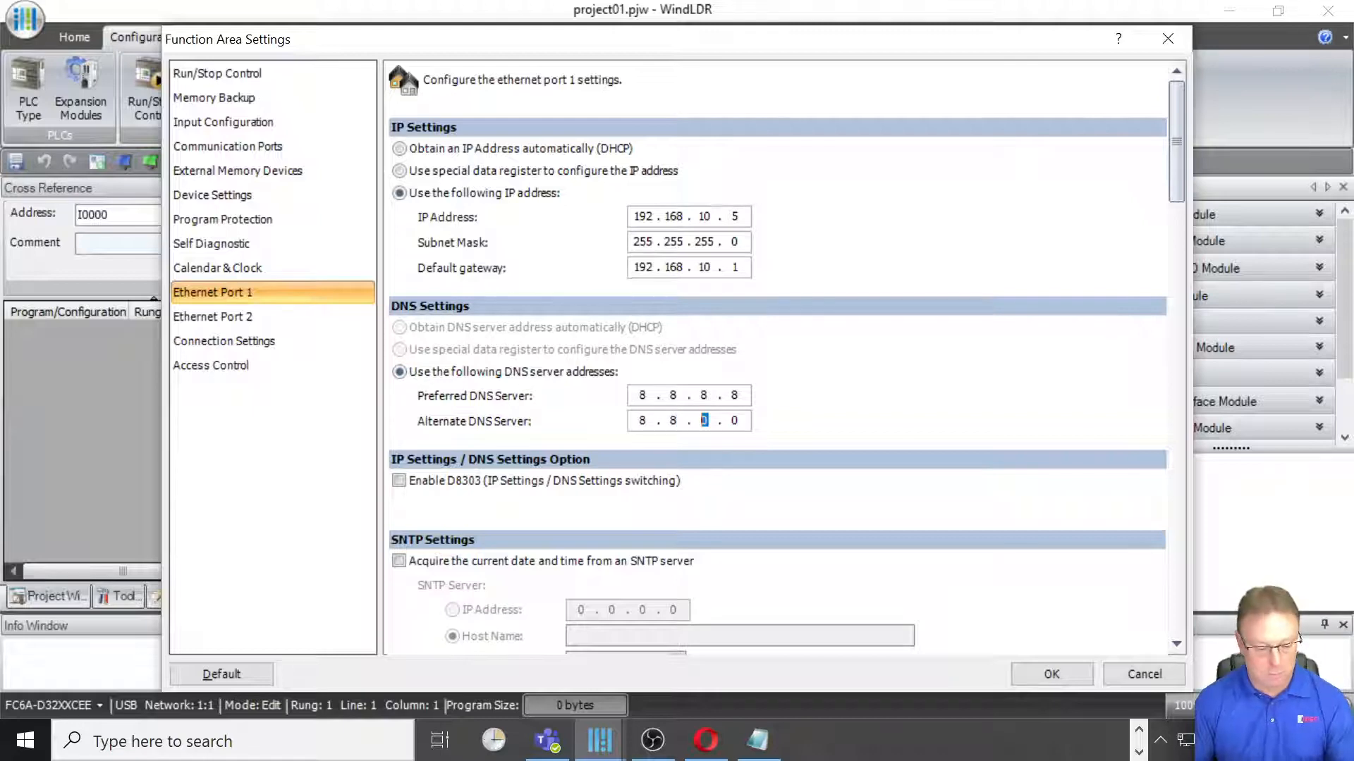
text(4)
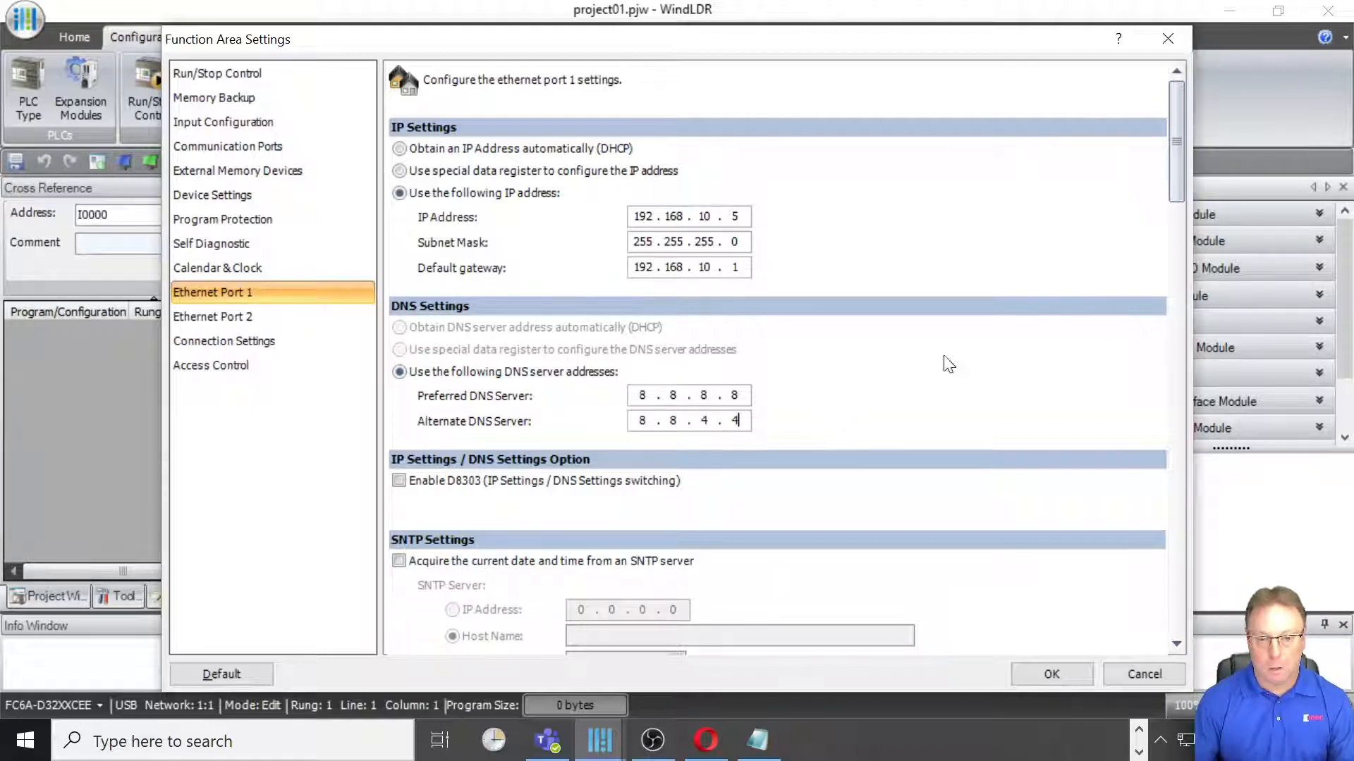
Step: Open the MQTT settings for Ethernet Port 1
drag(1174, 185, 1182, 647)
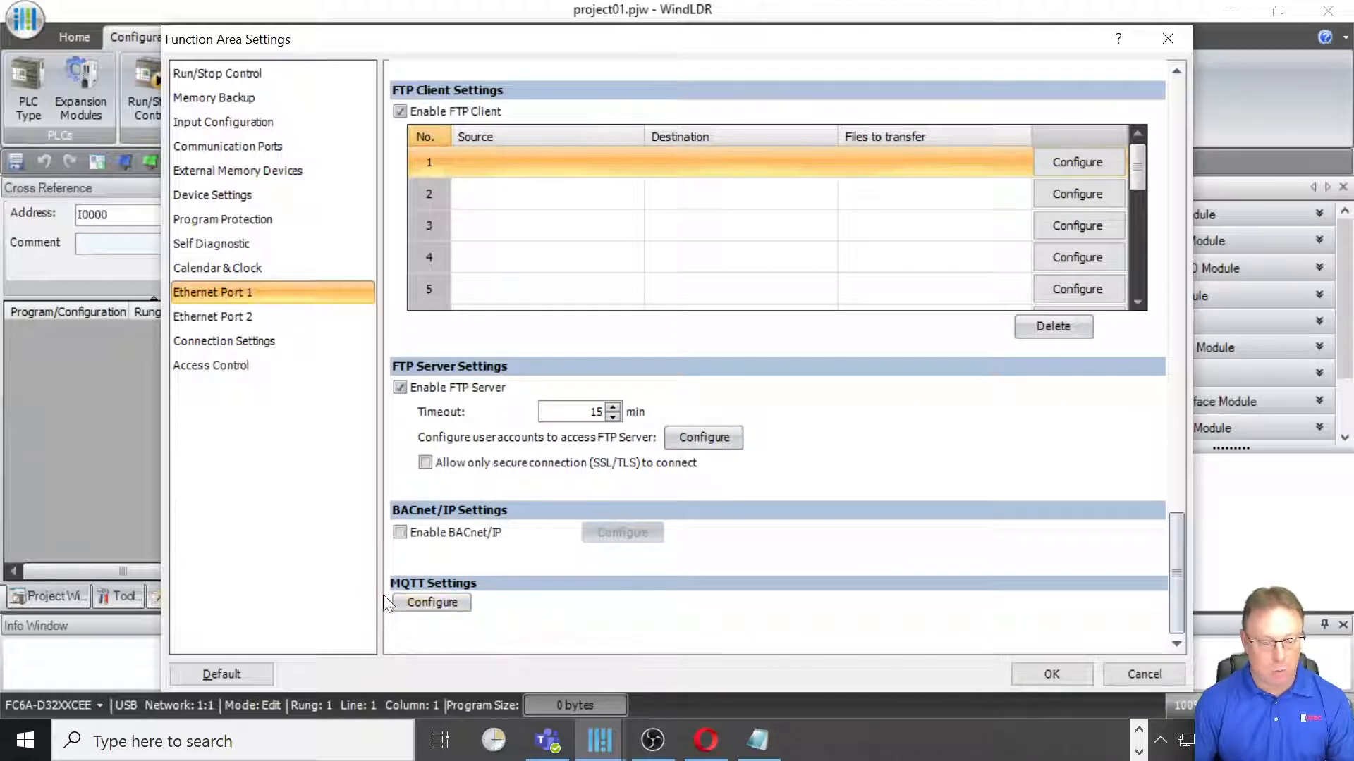
click(433, 603)
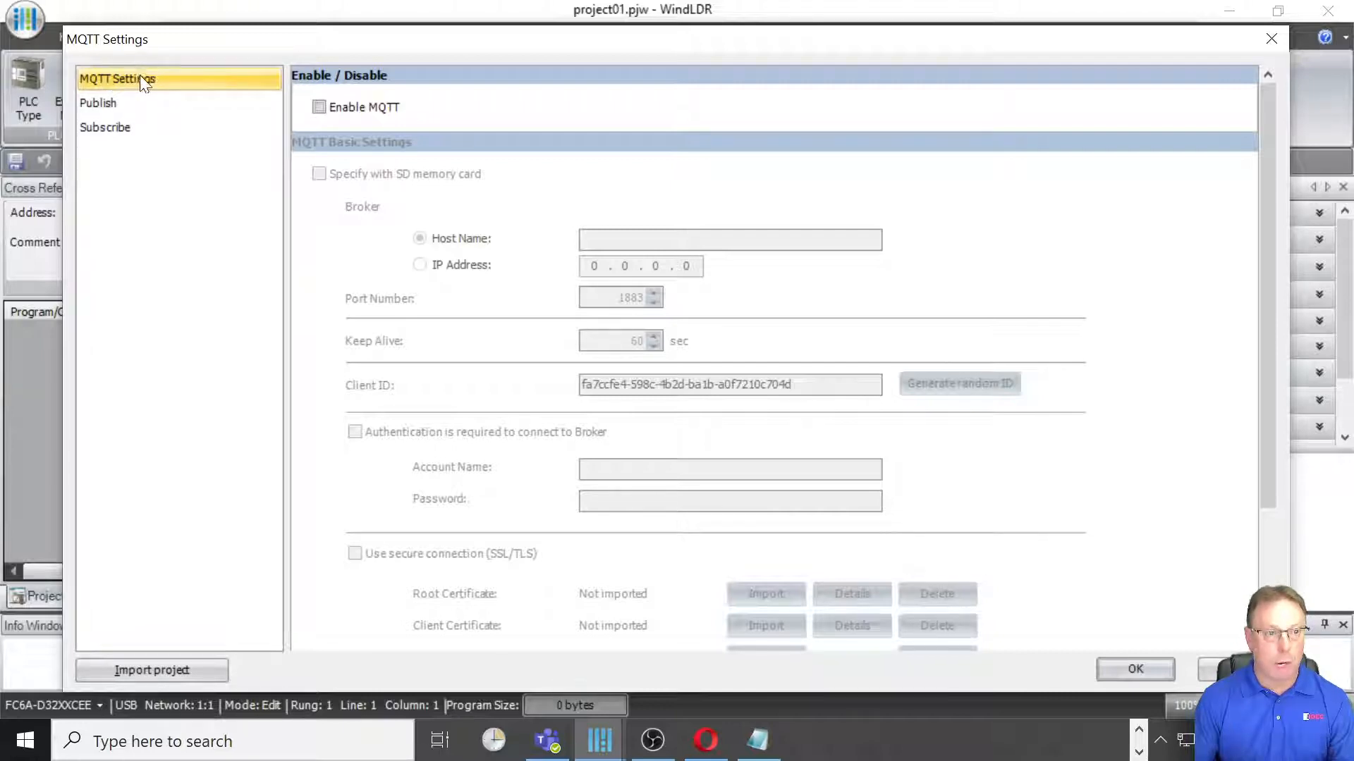
Step: Browse the Publish and Subscribe pages of the MQTT settings before returning to the basic MQTT settings
click(122, 106)
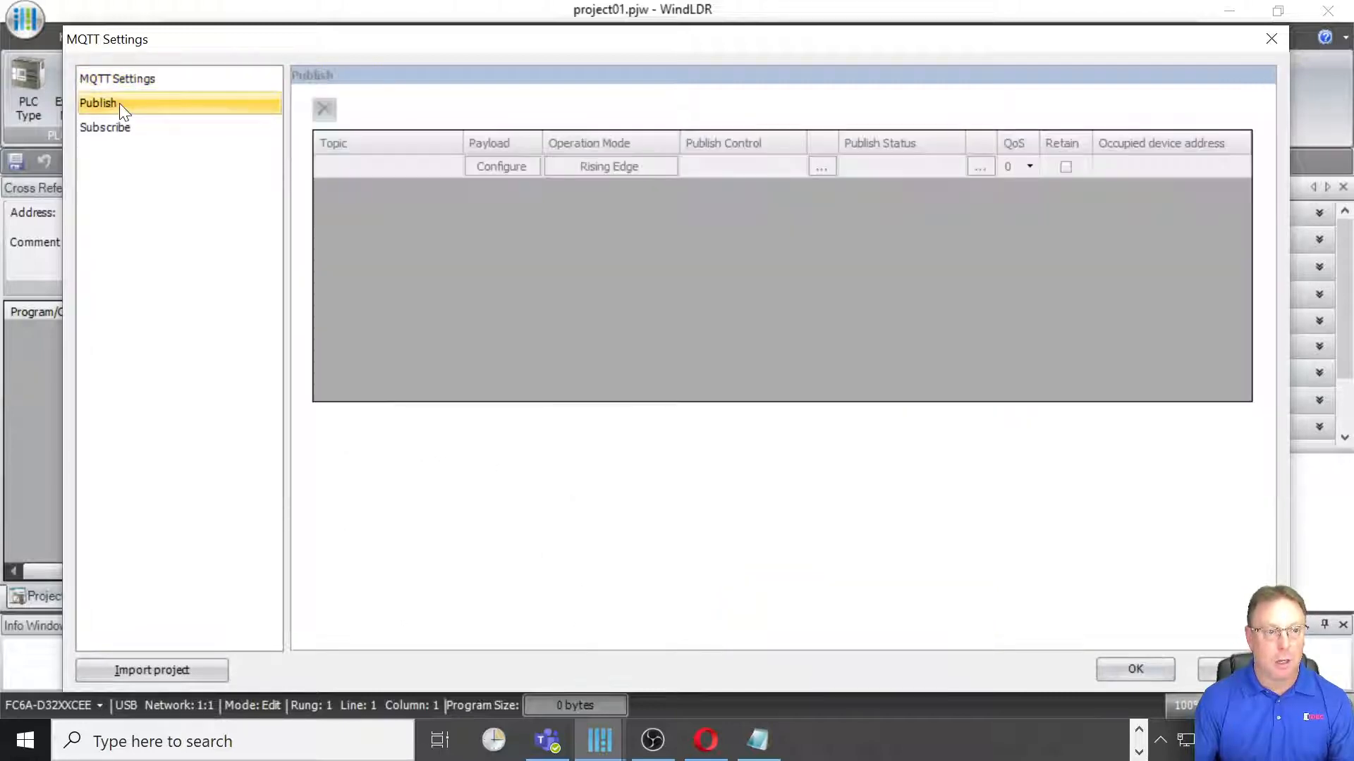
click(120, 133)
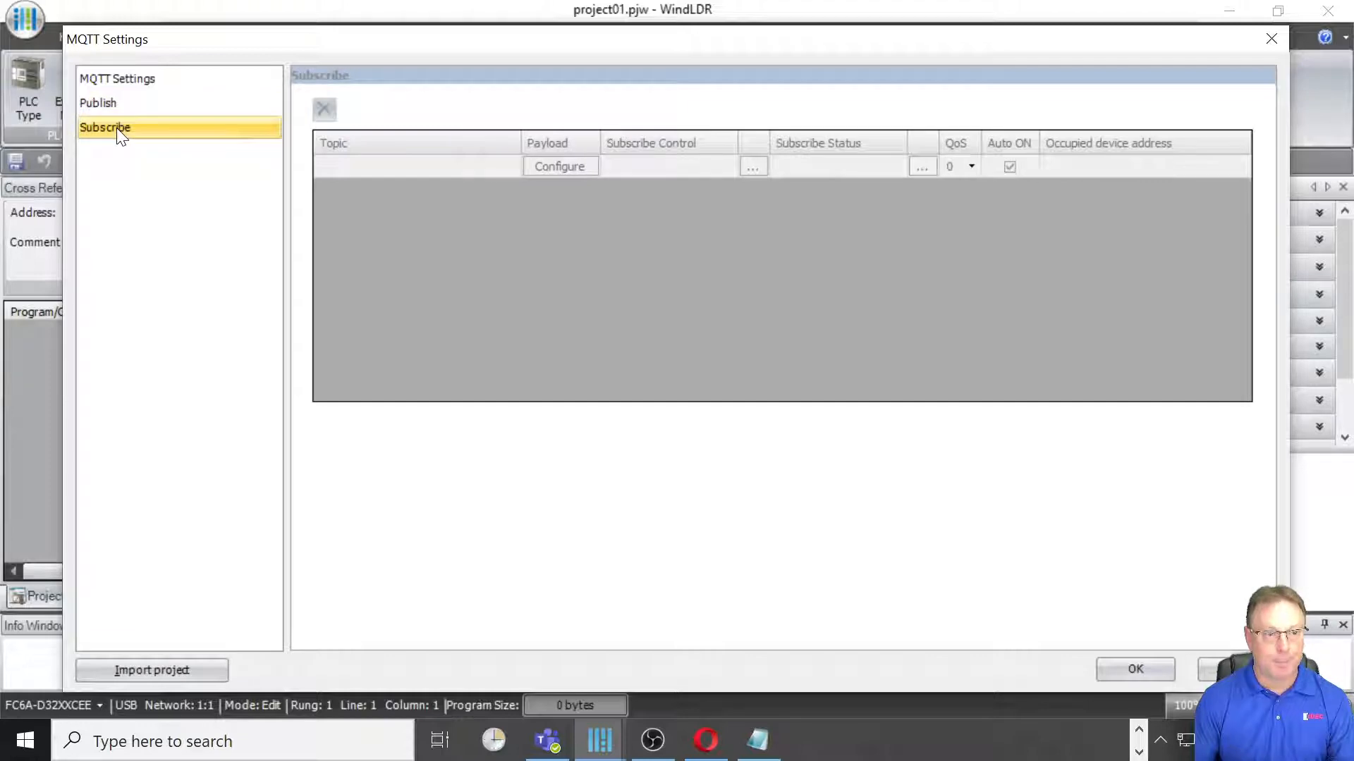
click(120, 83)
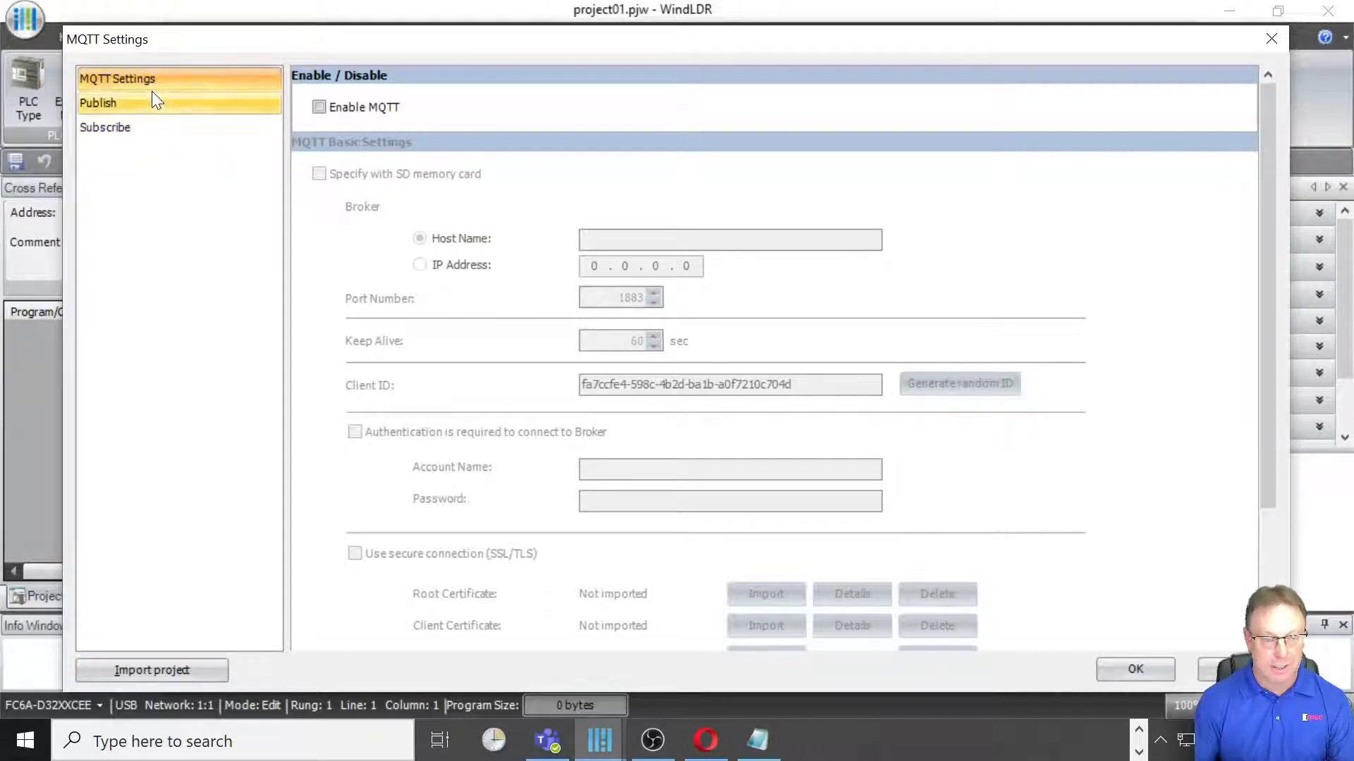
Step: Enable MQTT and paste the broker host name a2w6vc490xwvhs-ats.iot.us-east-2.amazonaws.com copied from Notepad
click(319, 108)
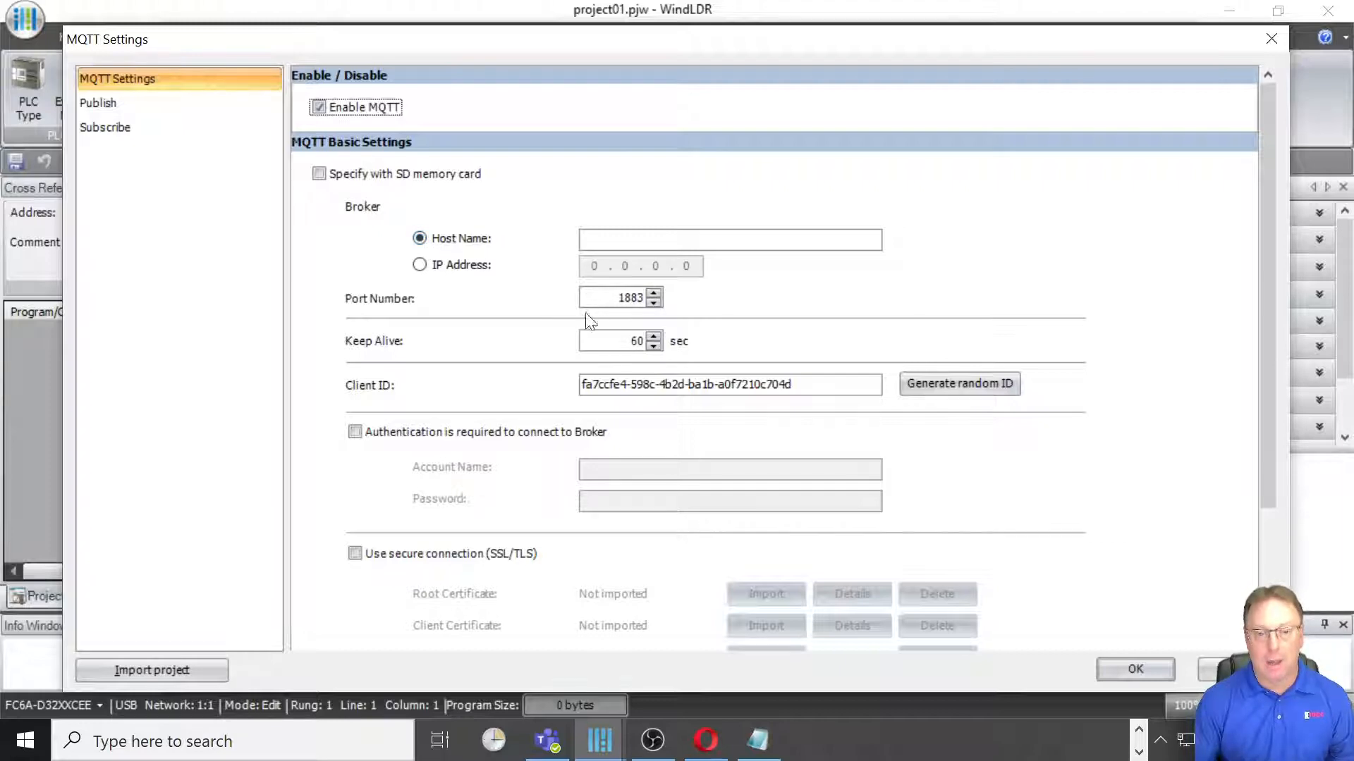
click(757, 741)
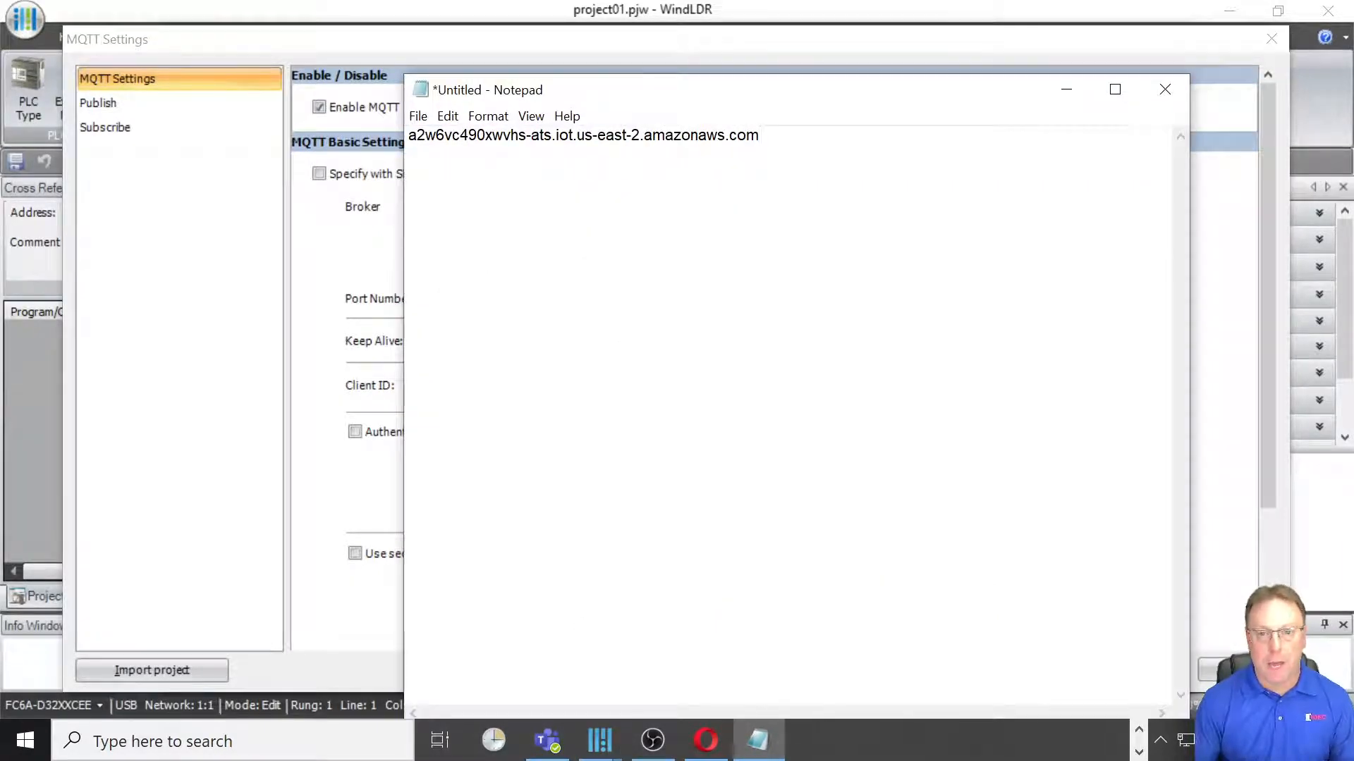
drag(760, 134, 409, 134)
key(ctrl+c)
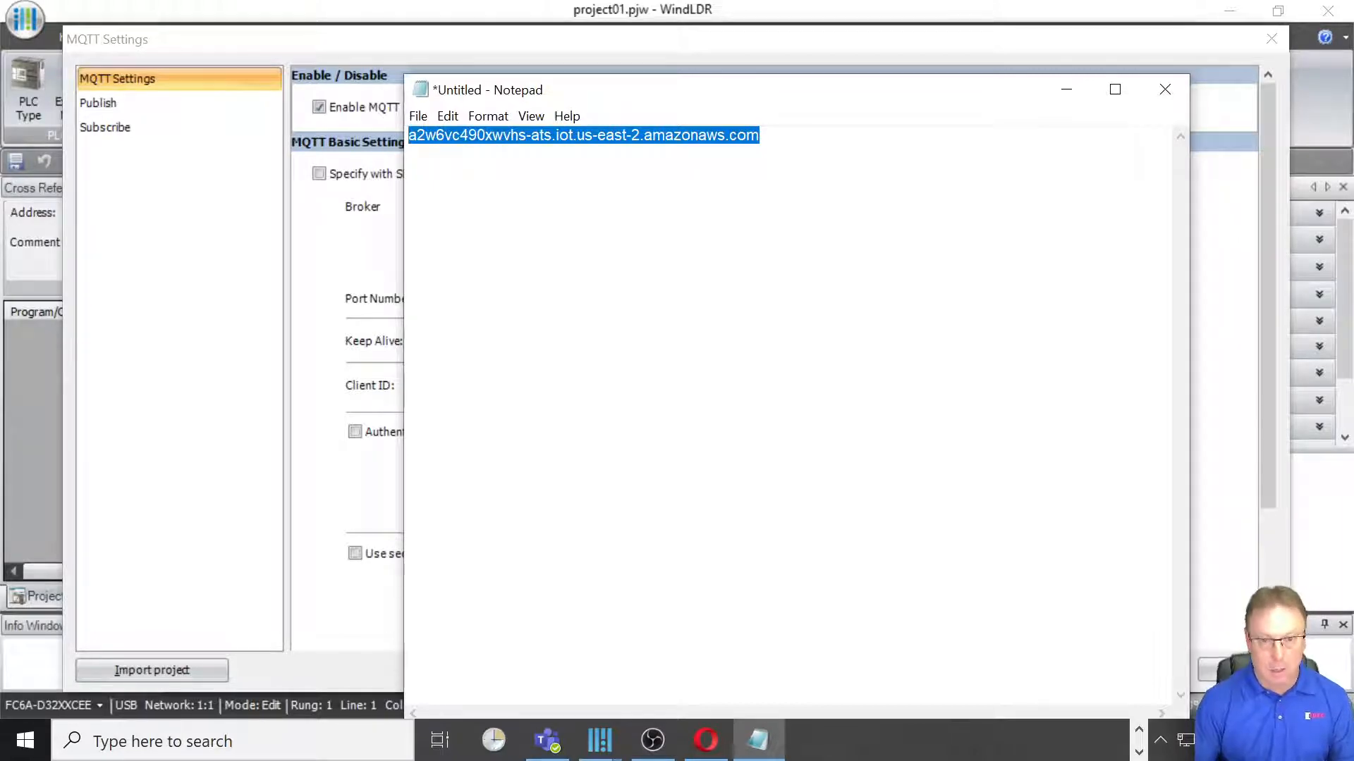
click(1066, 89)
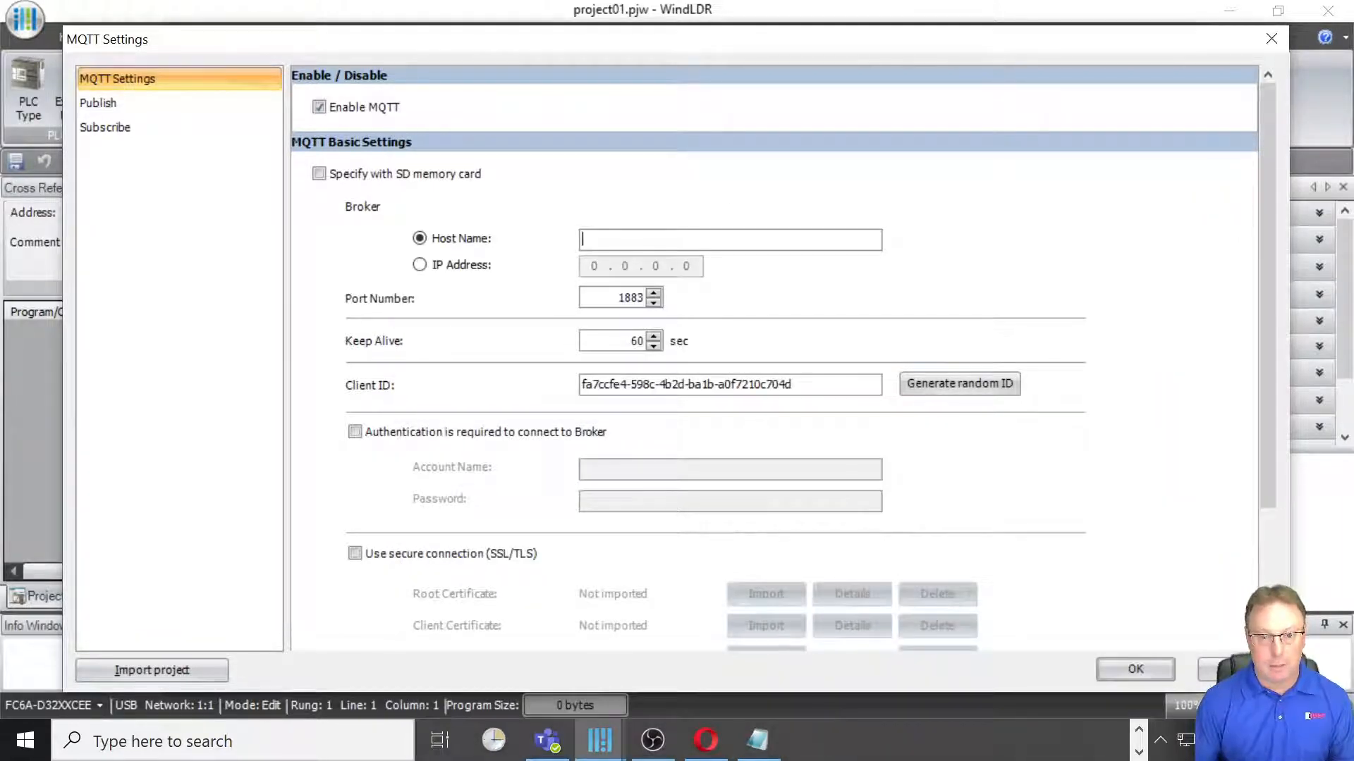
right_click(612, 235)
click(666, 319)
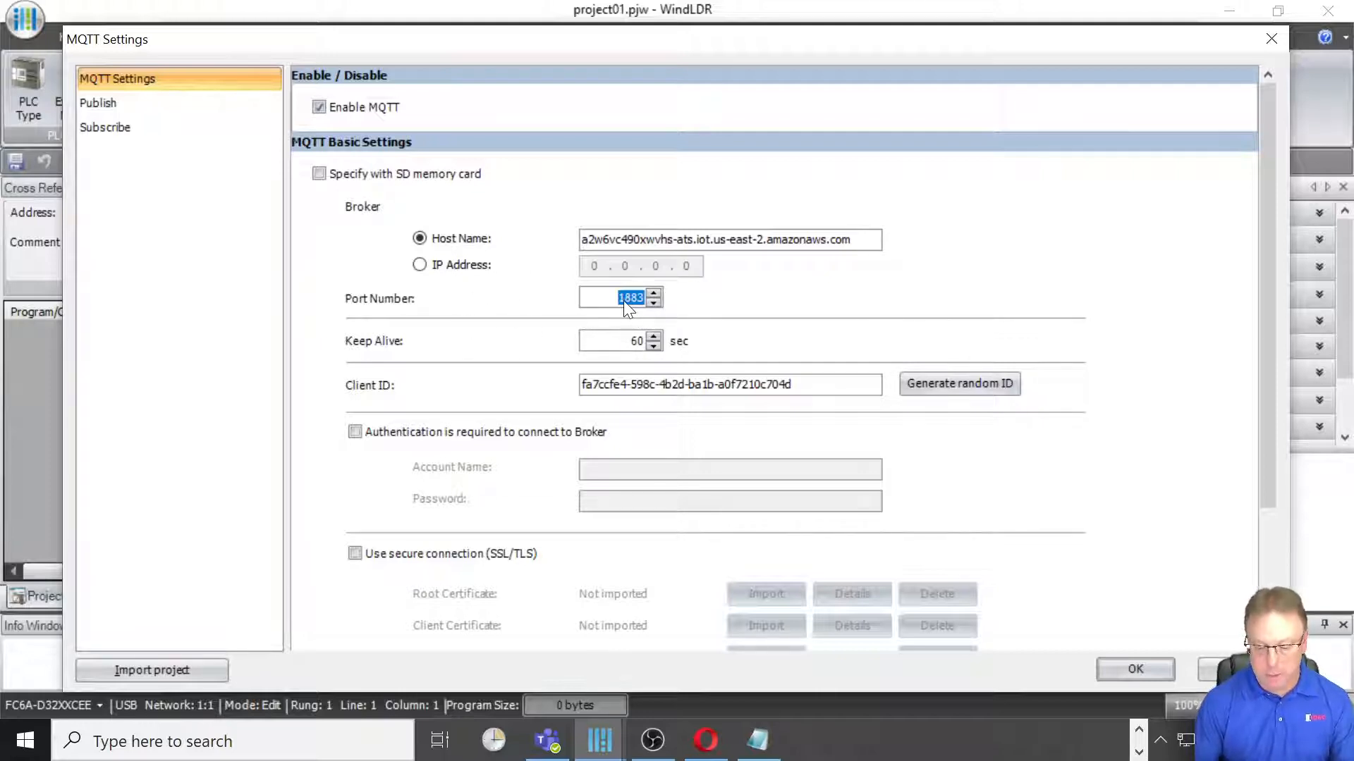
Step: Set the port number to 8883 and generate a new random client ID
text(88)
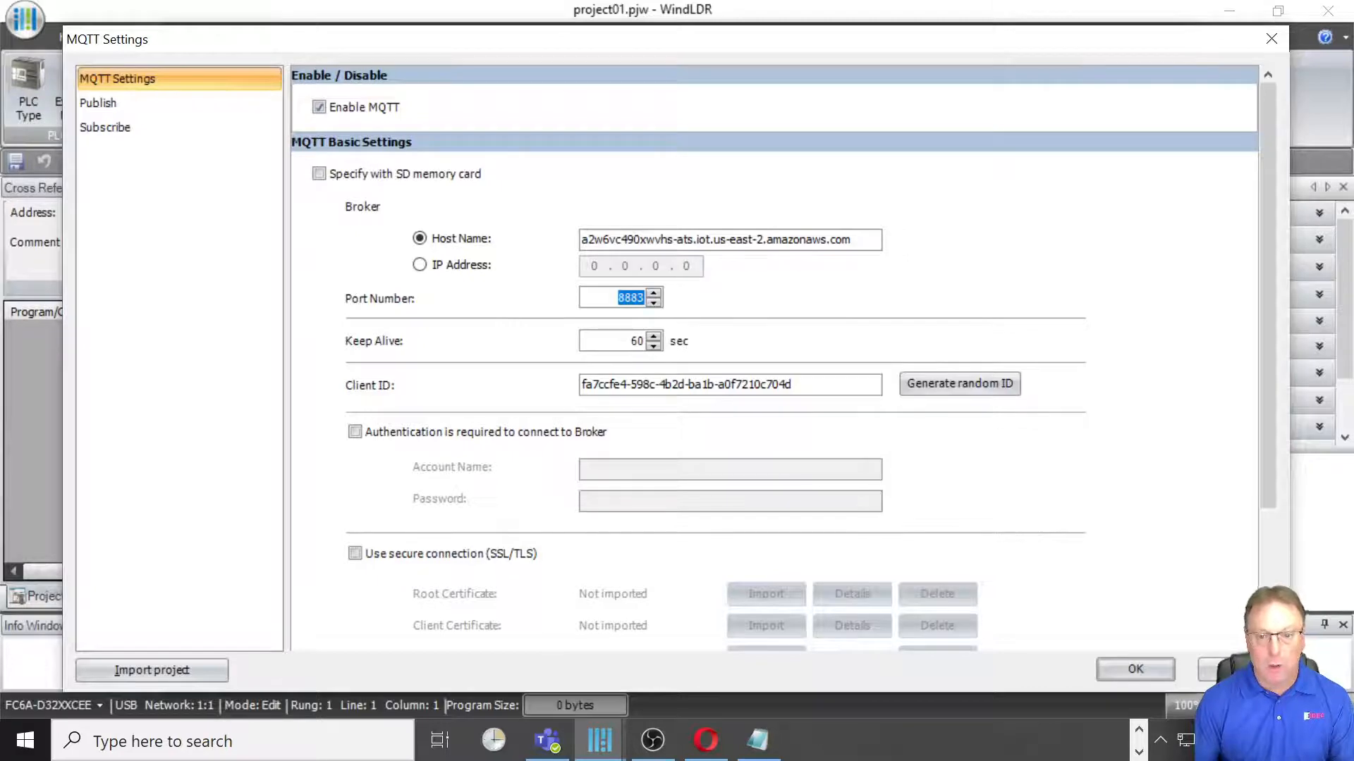
click(945, 388)
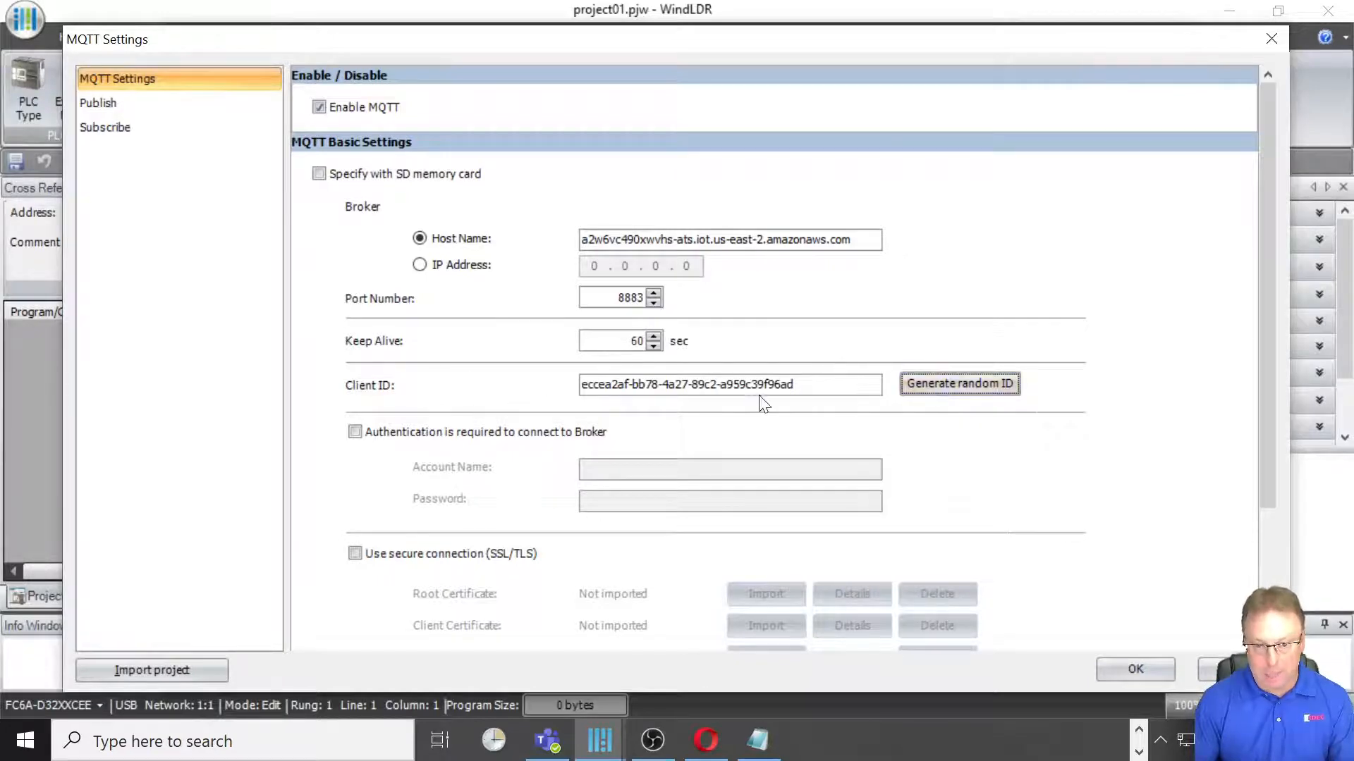
click(921, 385)
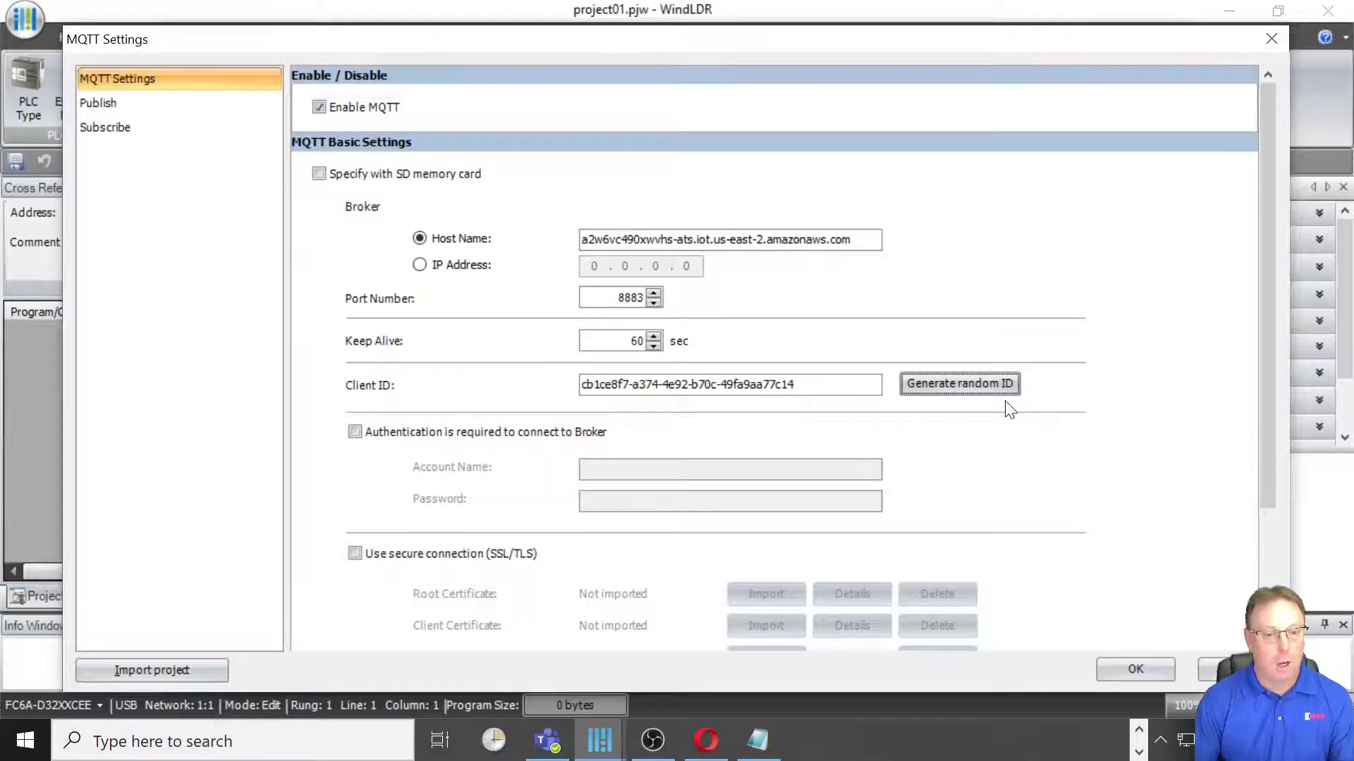
Step: Enable secure connection (SSL/TLS) and import AmazonRootCA1 (1) from Downloads as the root certificate
scroll(1009, 409, down, 3)
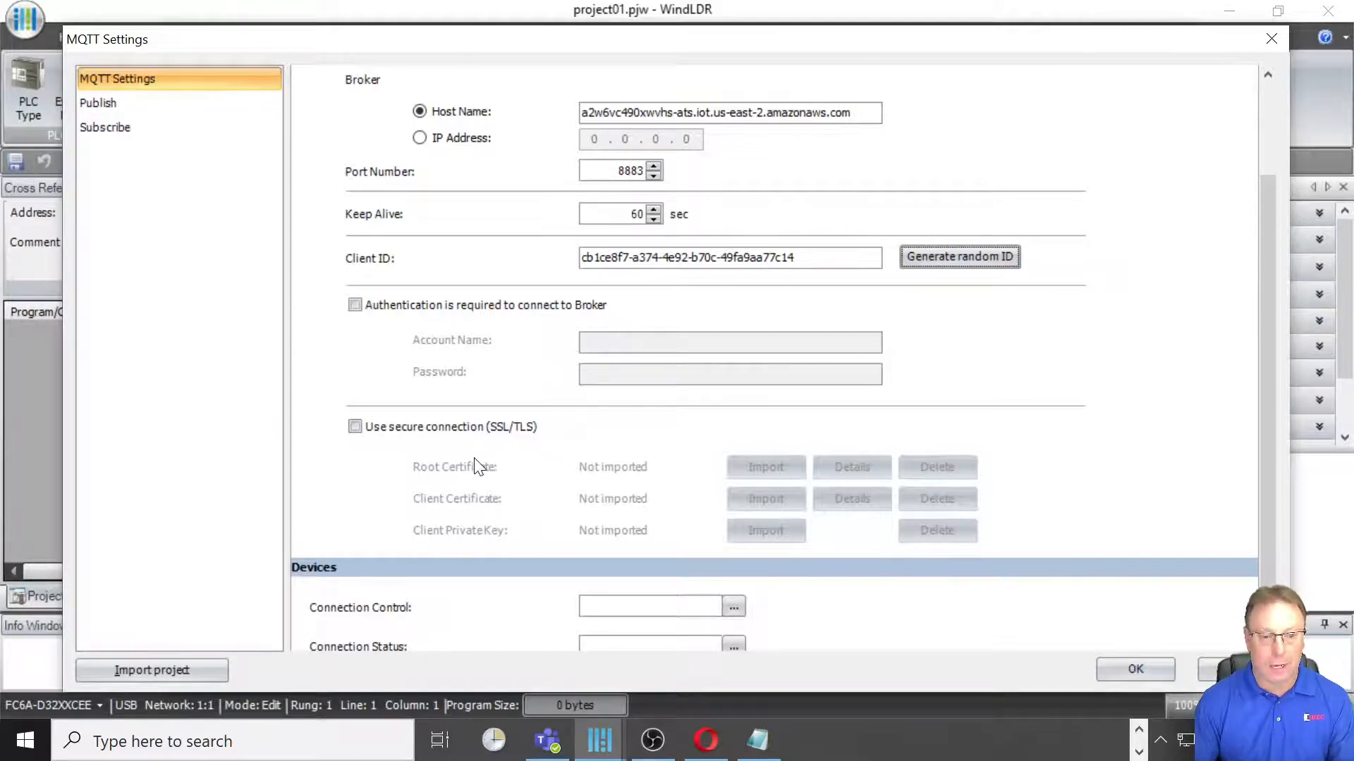
click(356, 428)
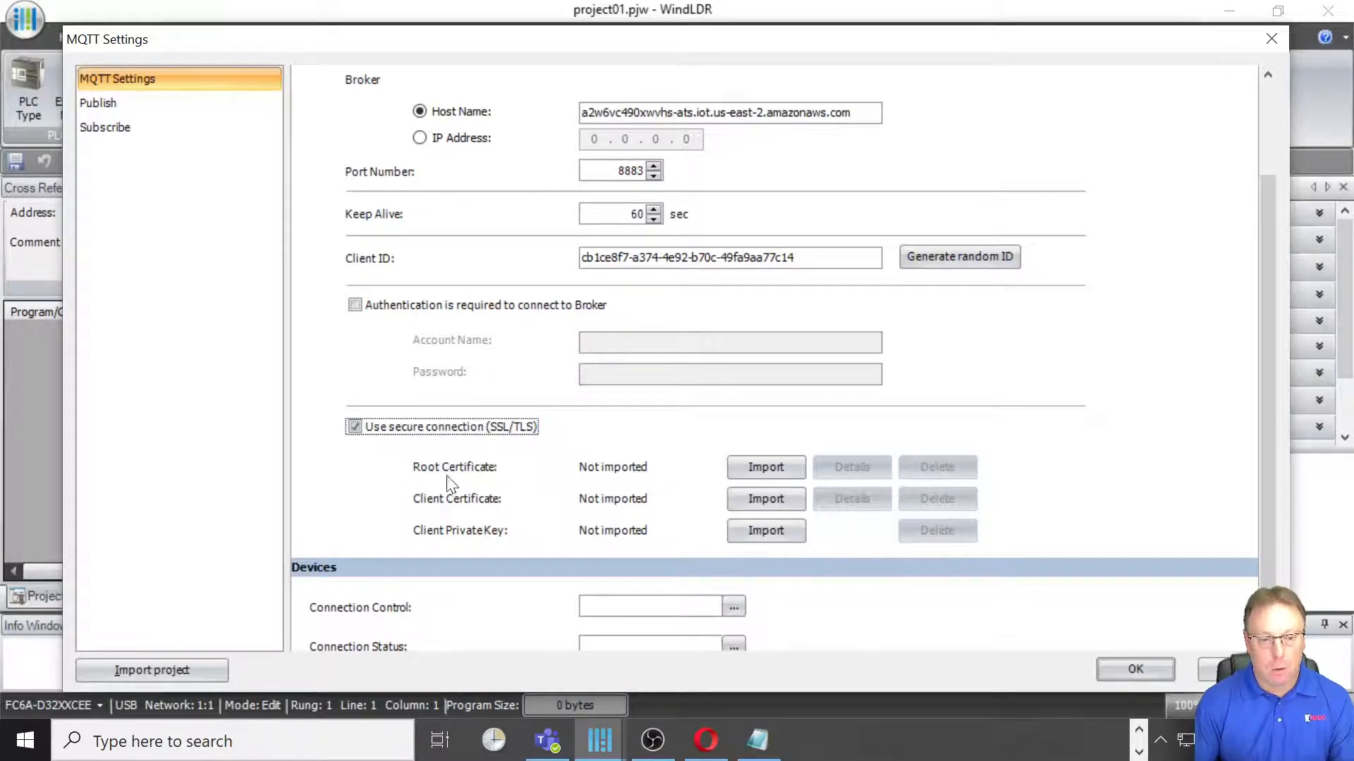
click(767, 467)
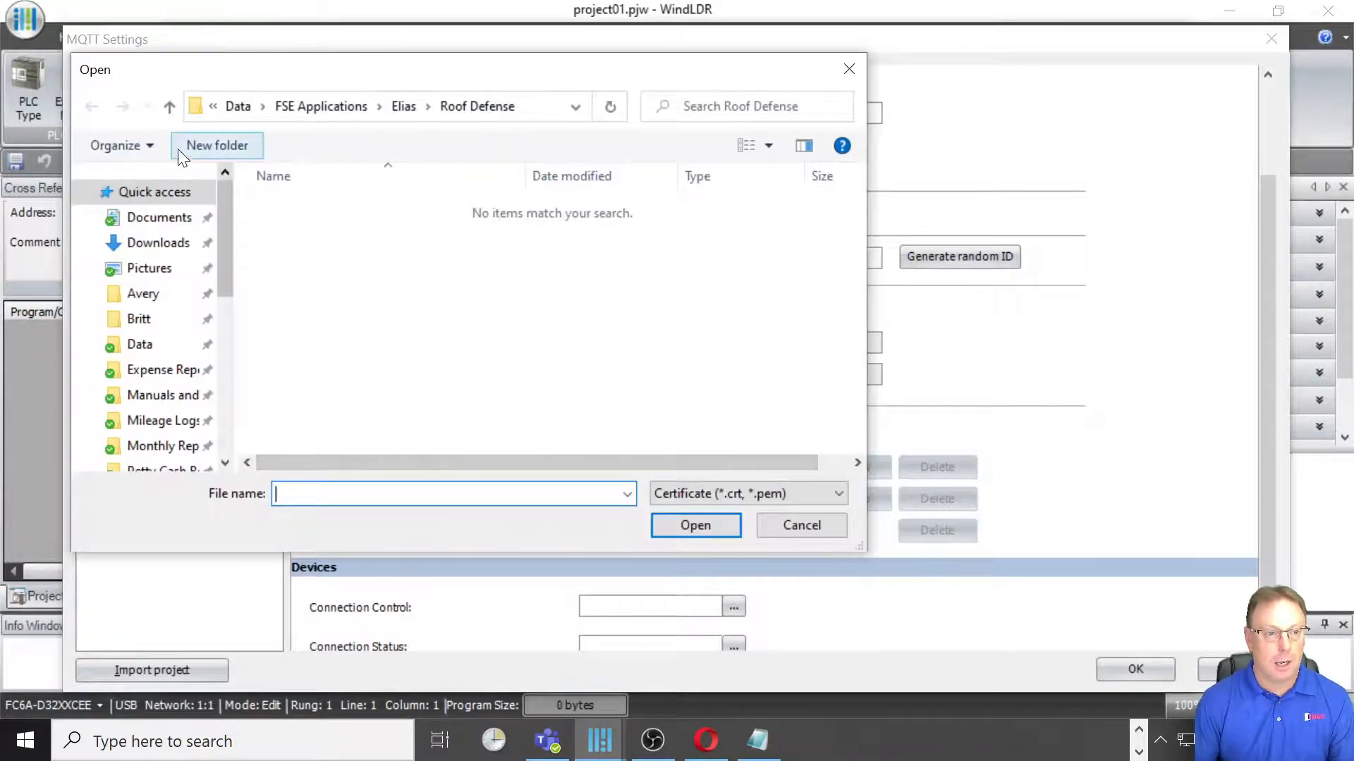
click(82, 192)
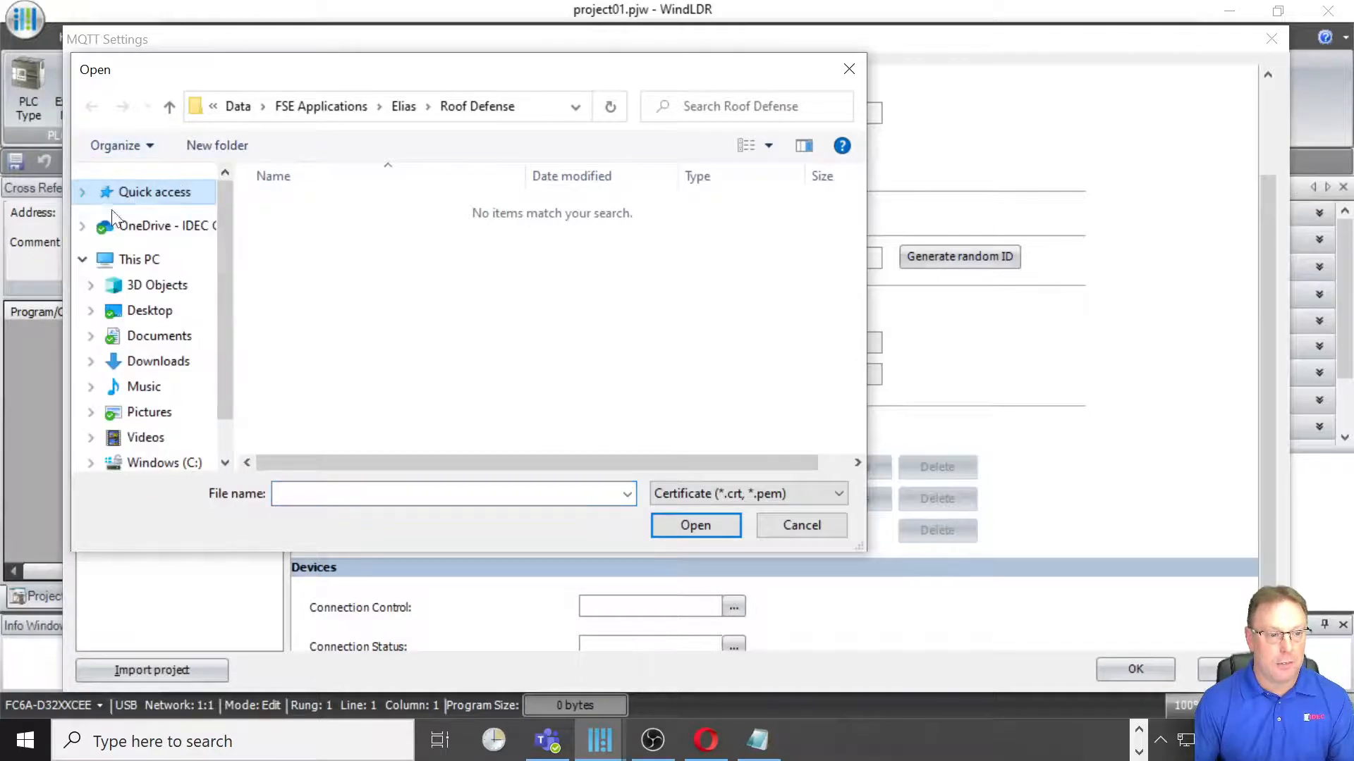
click(83, 261)
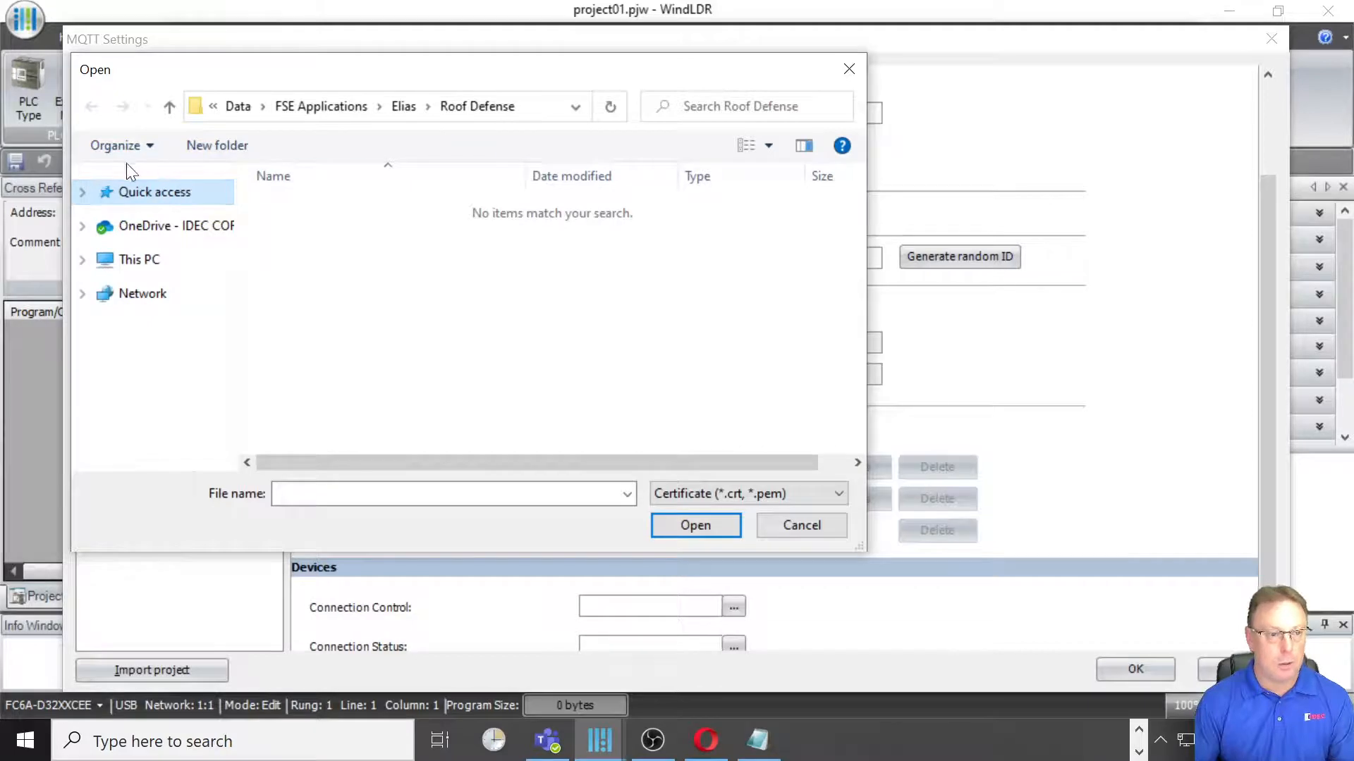
click(82, 191)
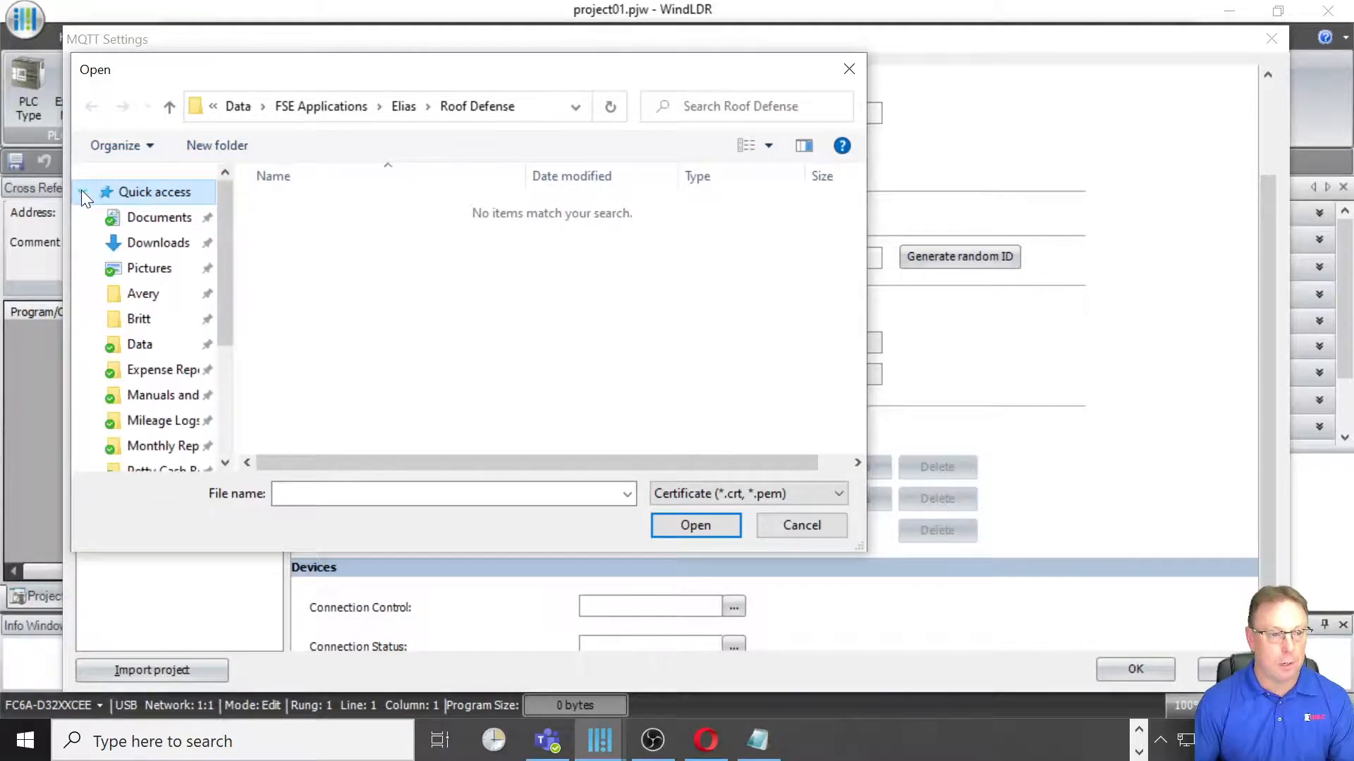
click(151, 242)
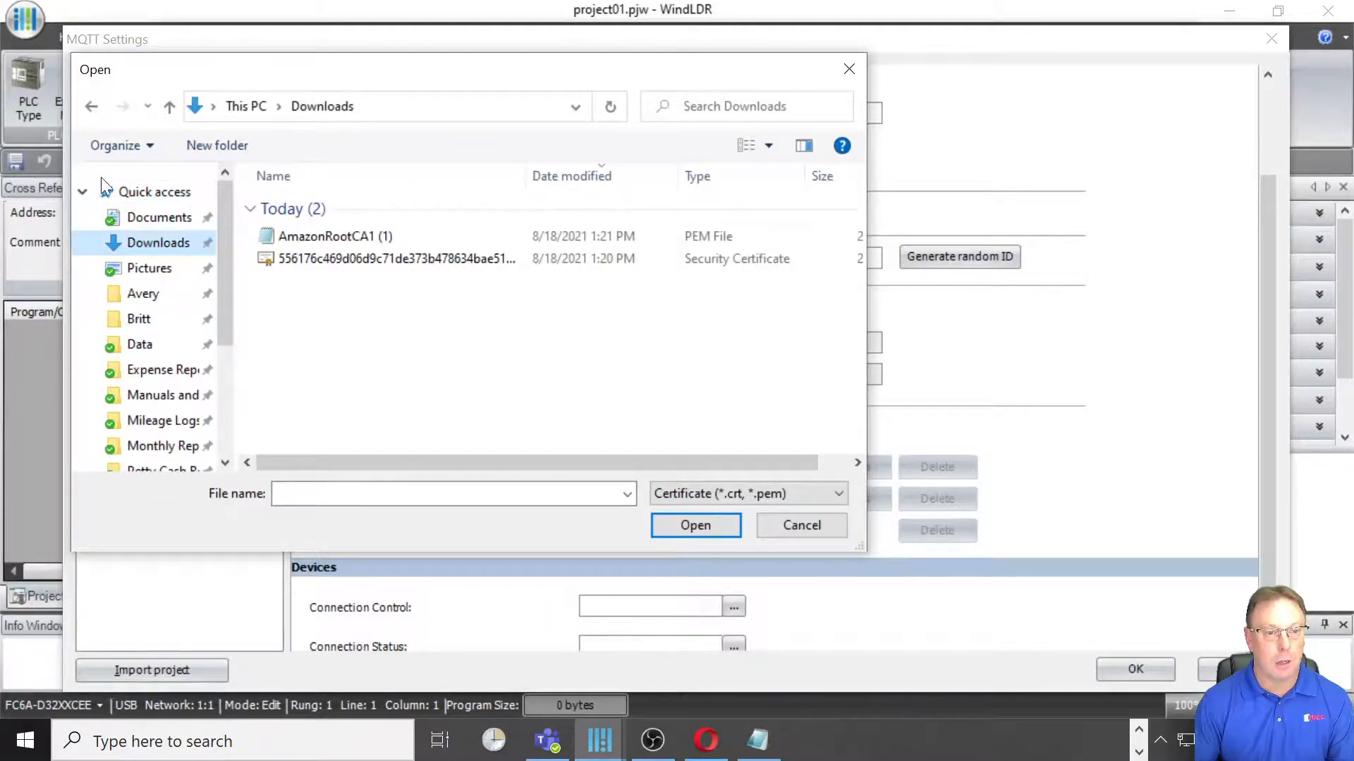
click(81, 191)
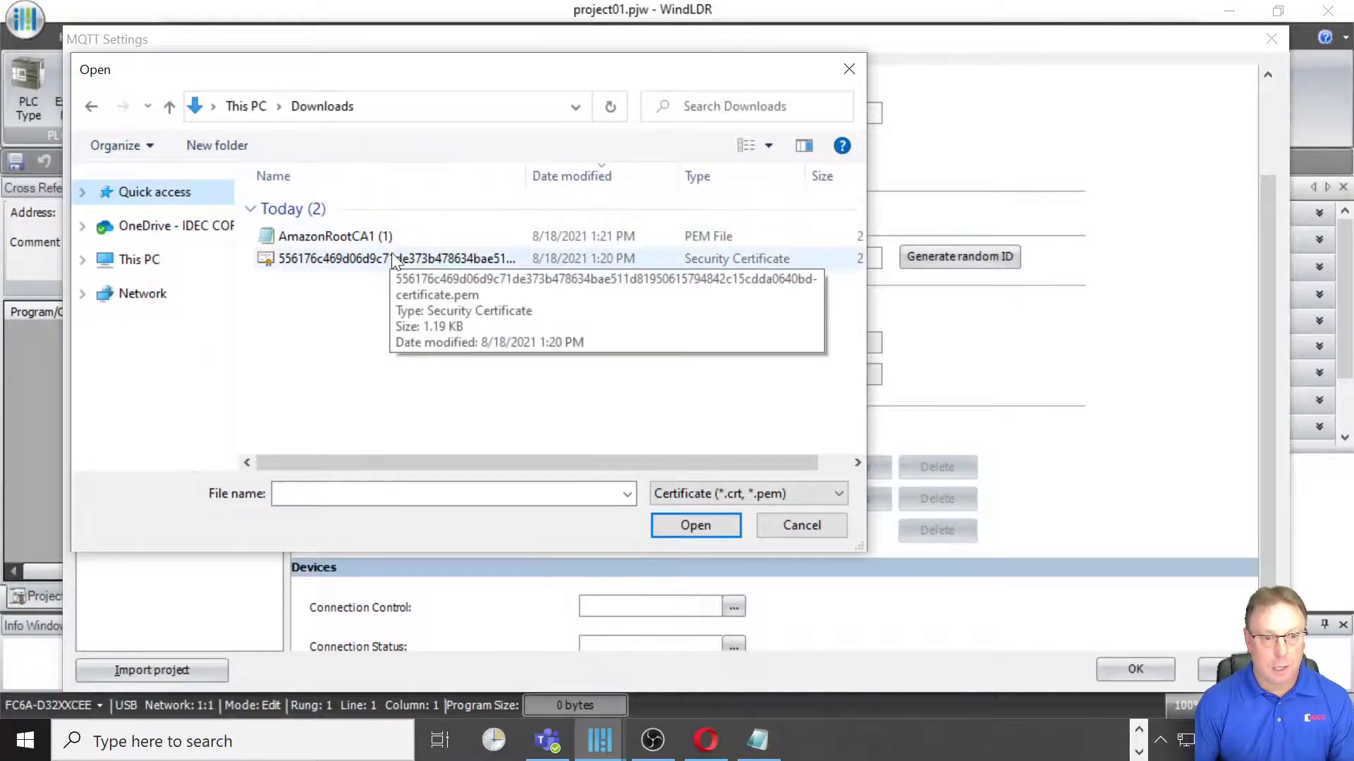
click(343, 235)
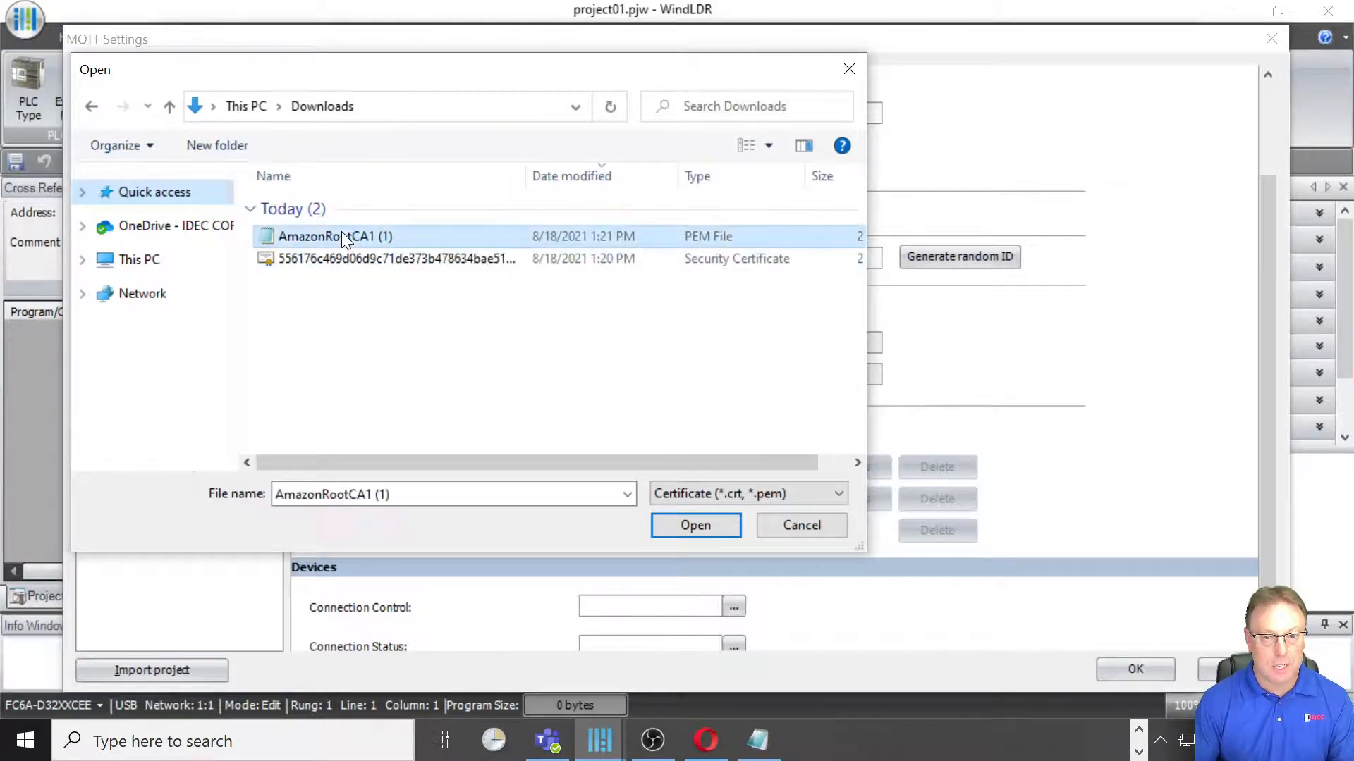
click(689, 527)
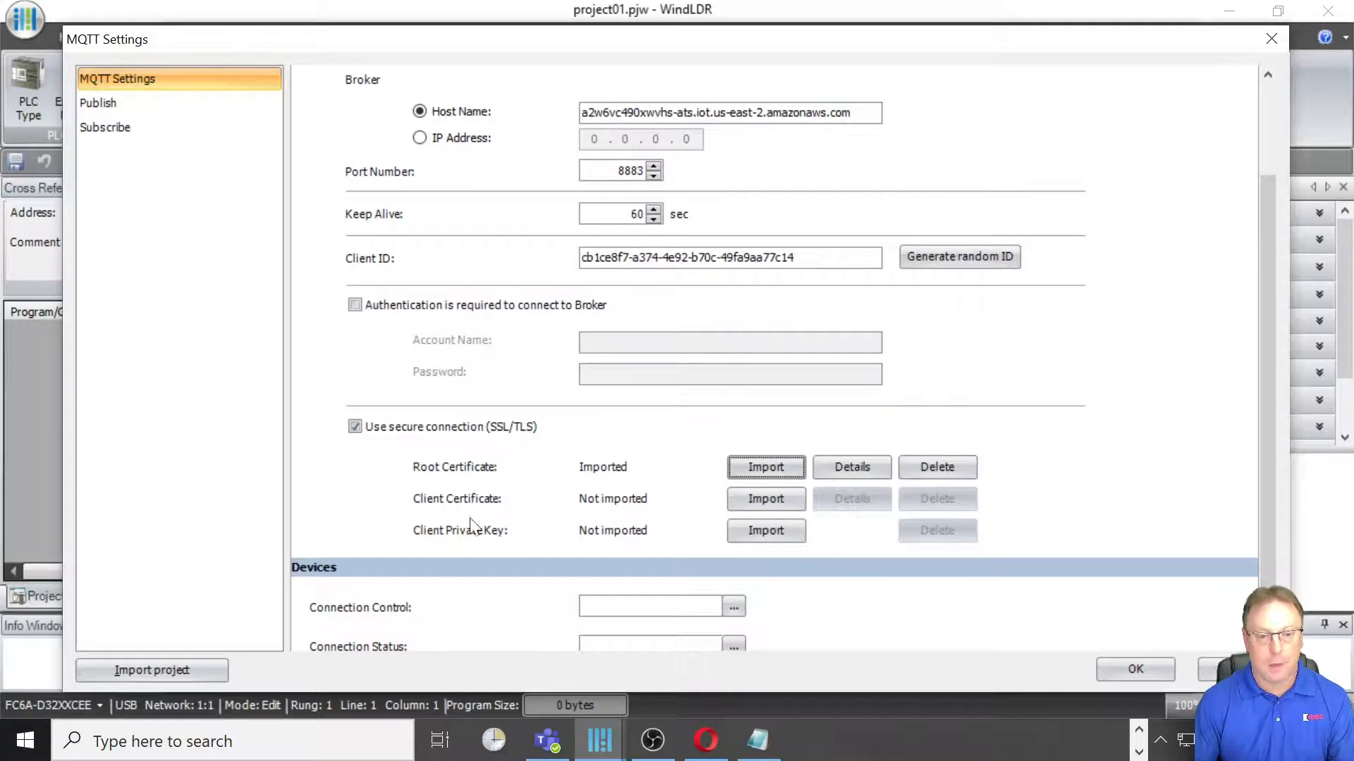
Step: Import the -certificate.pem file from Downloads as the client certificate
click(764, 501)
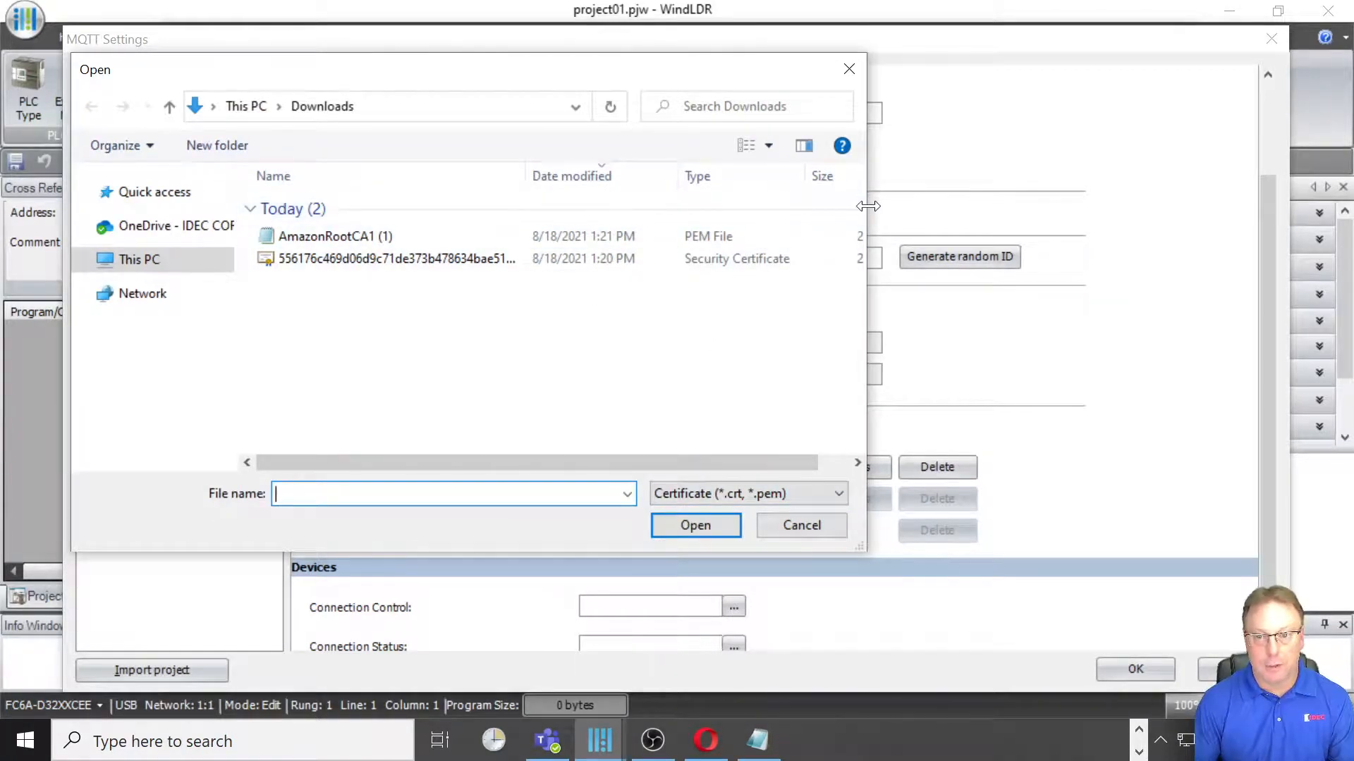
drag(866, 212, 1198, 214)
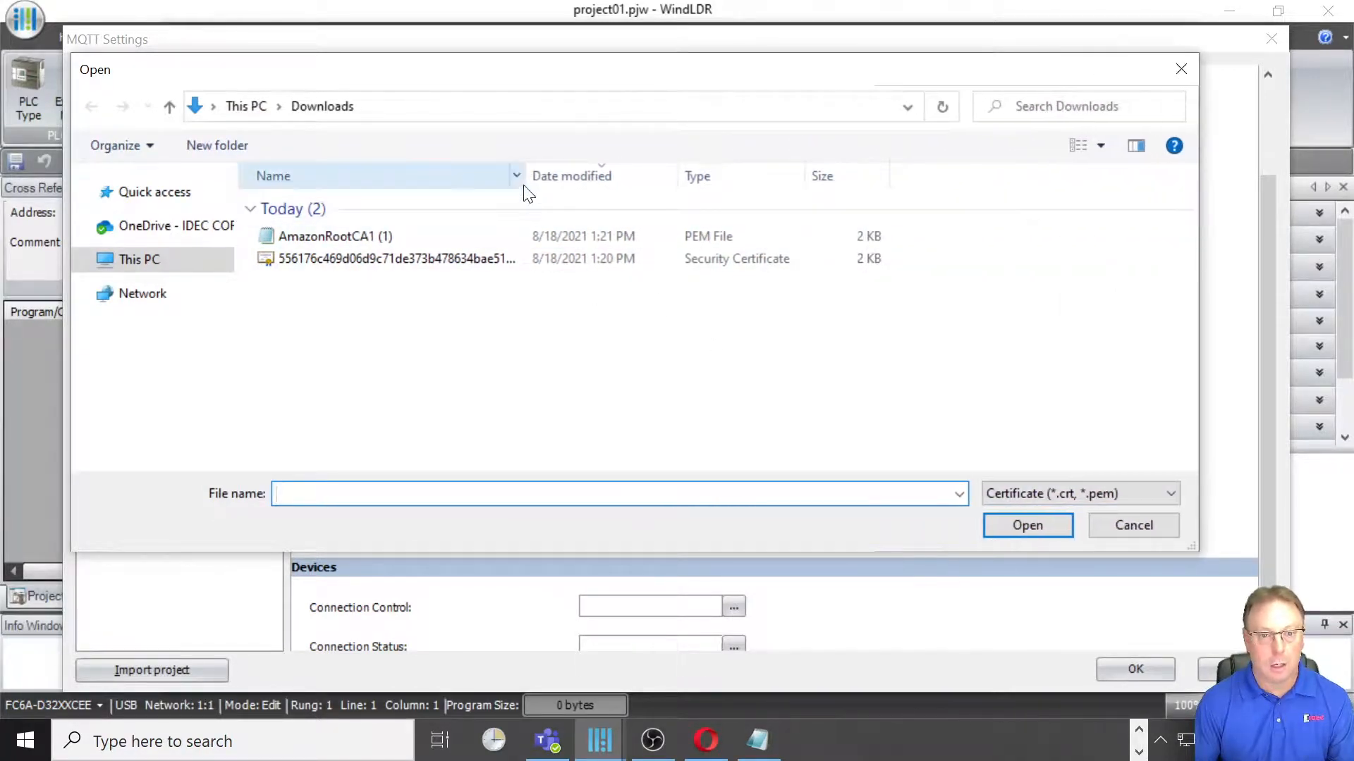
drag(527, 185, 873, 215)
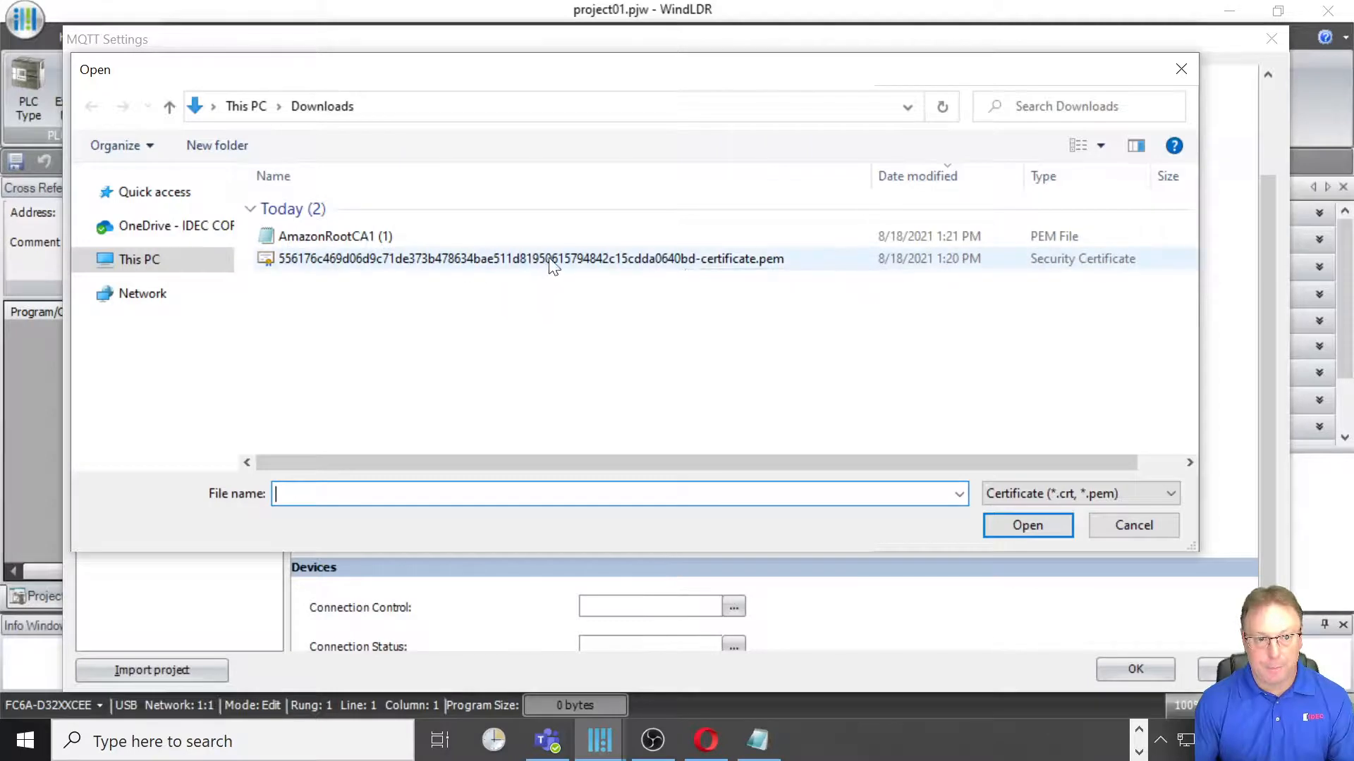
click(393, 259)
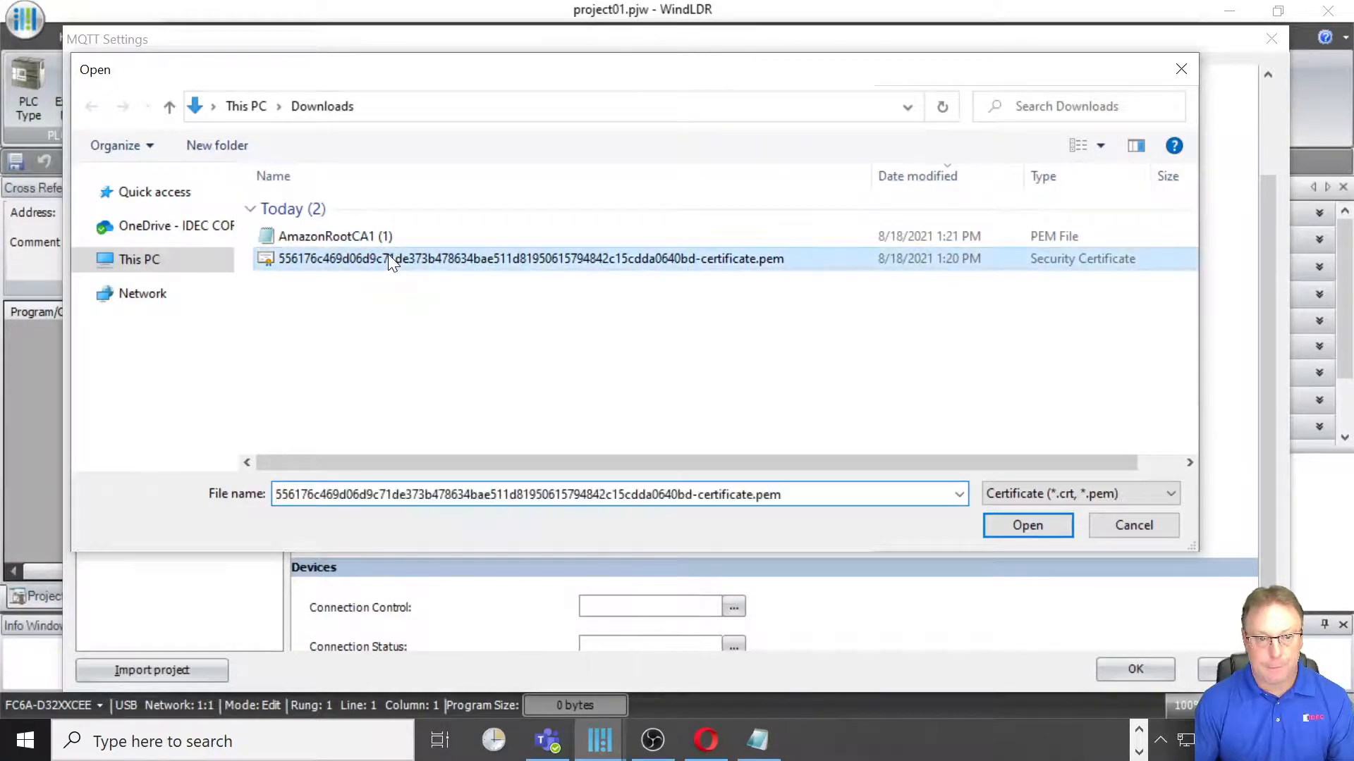
click(1025, 519)
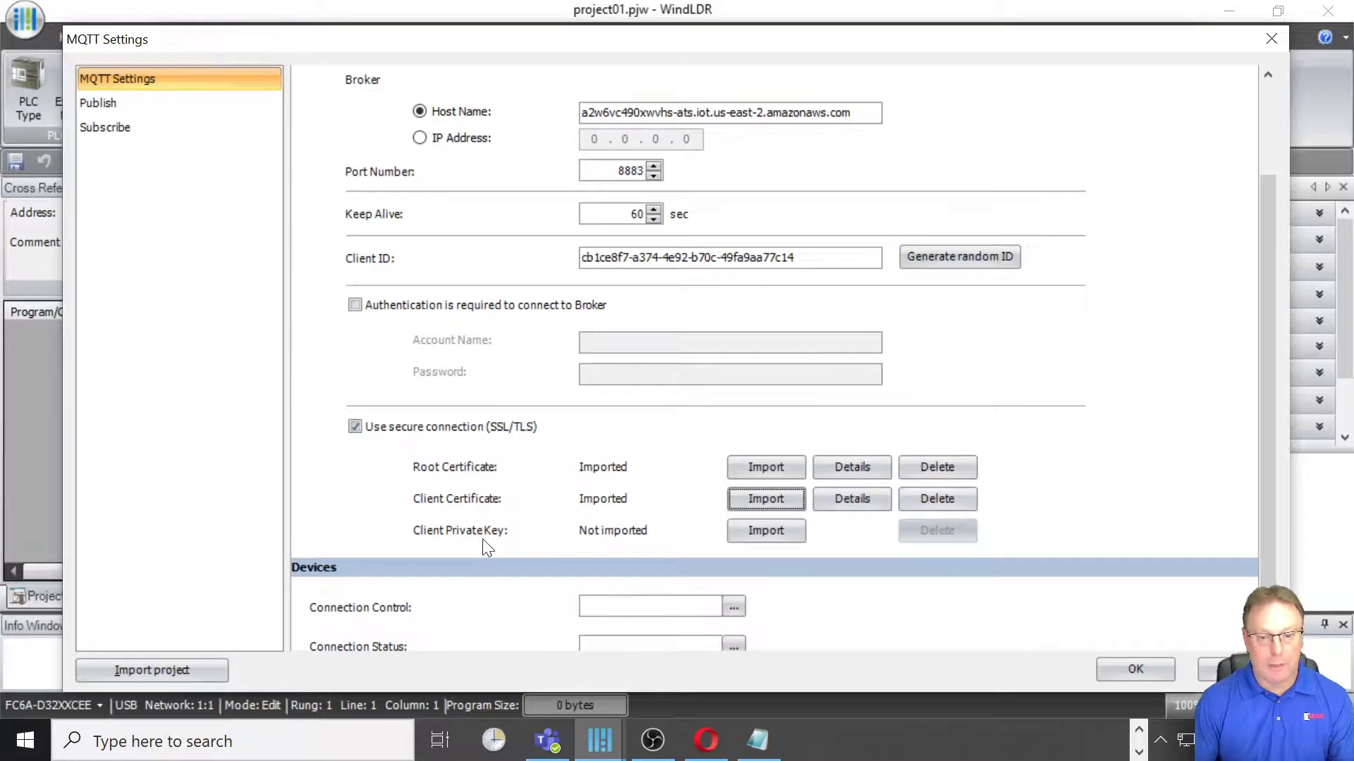
Step: Import the -private.pem.key file from Downloads as the client private key
click(754, 536)
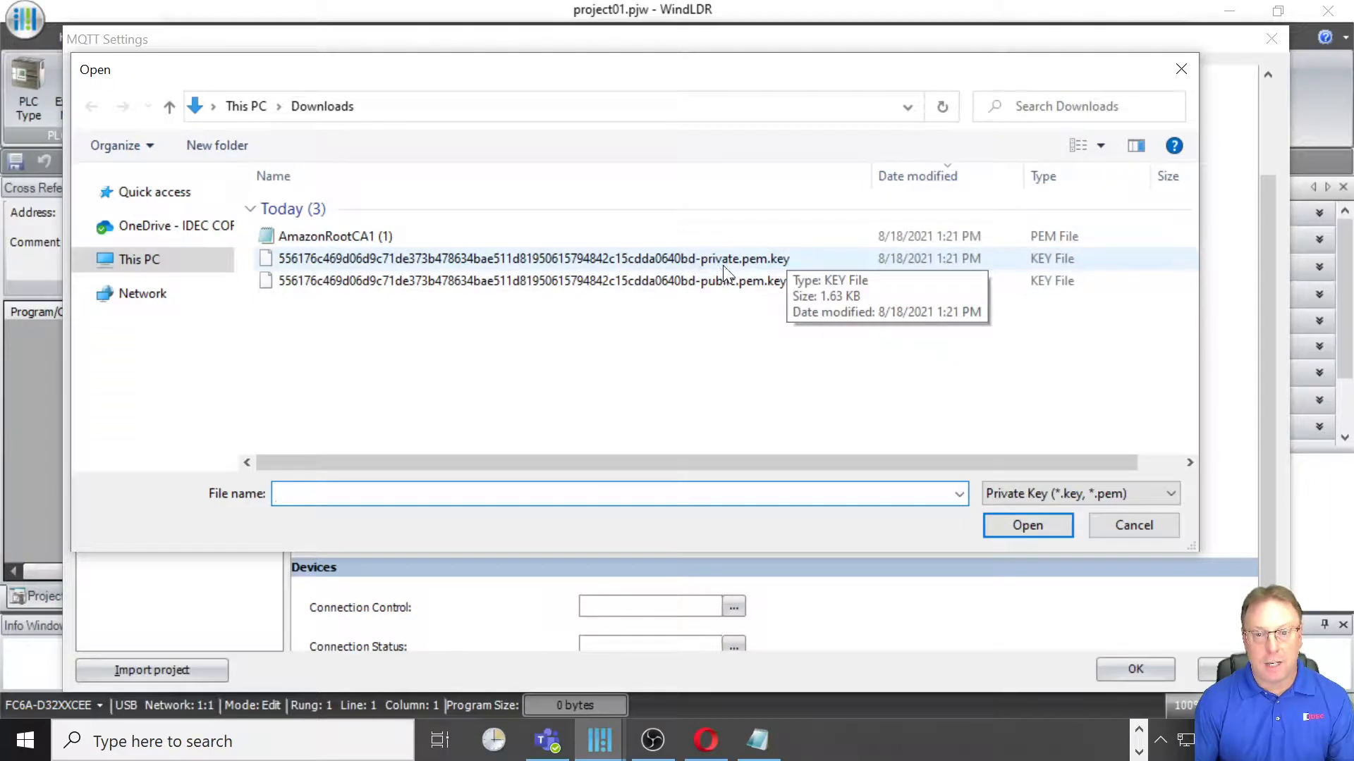
click(797, 261)
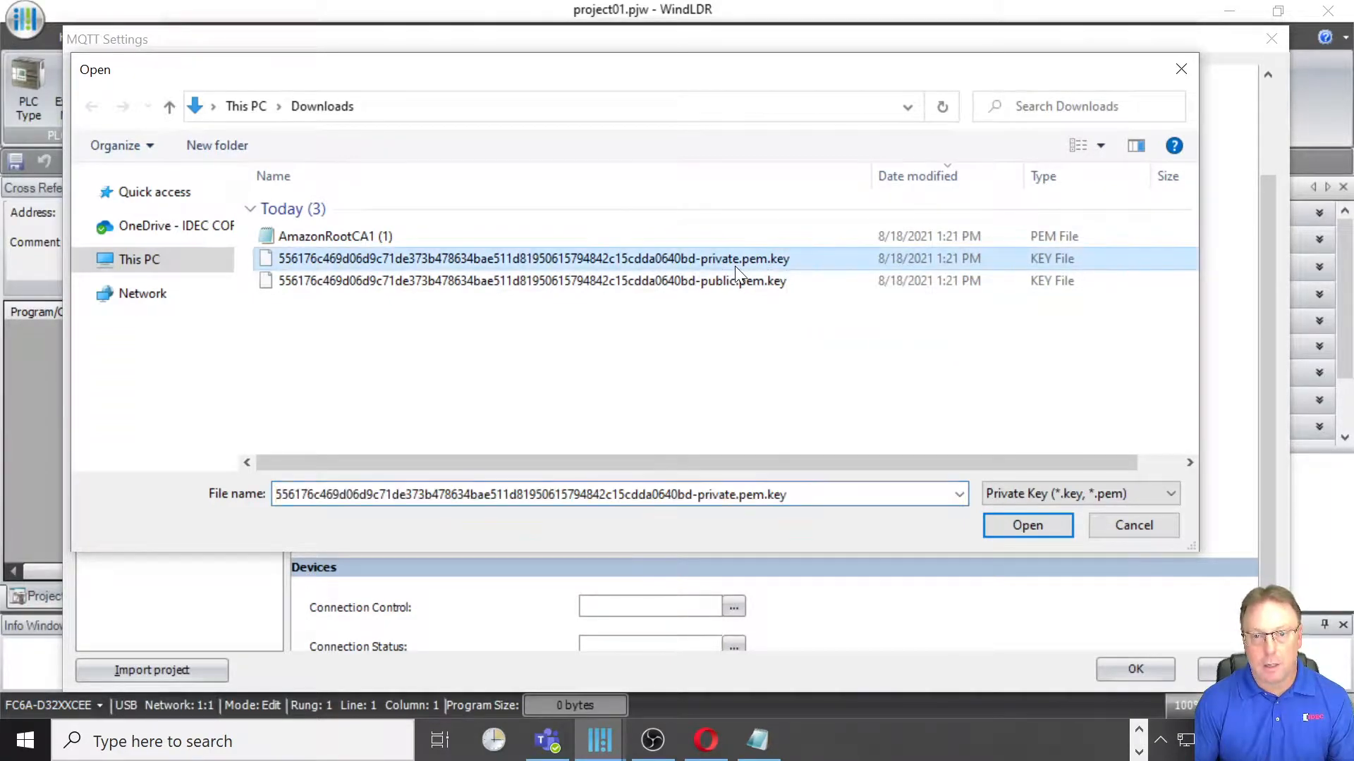
click(1022, 527)
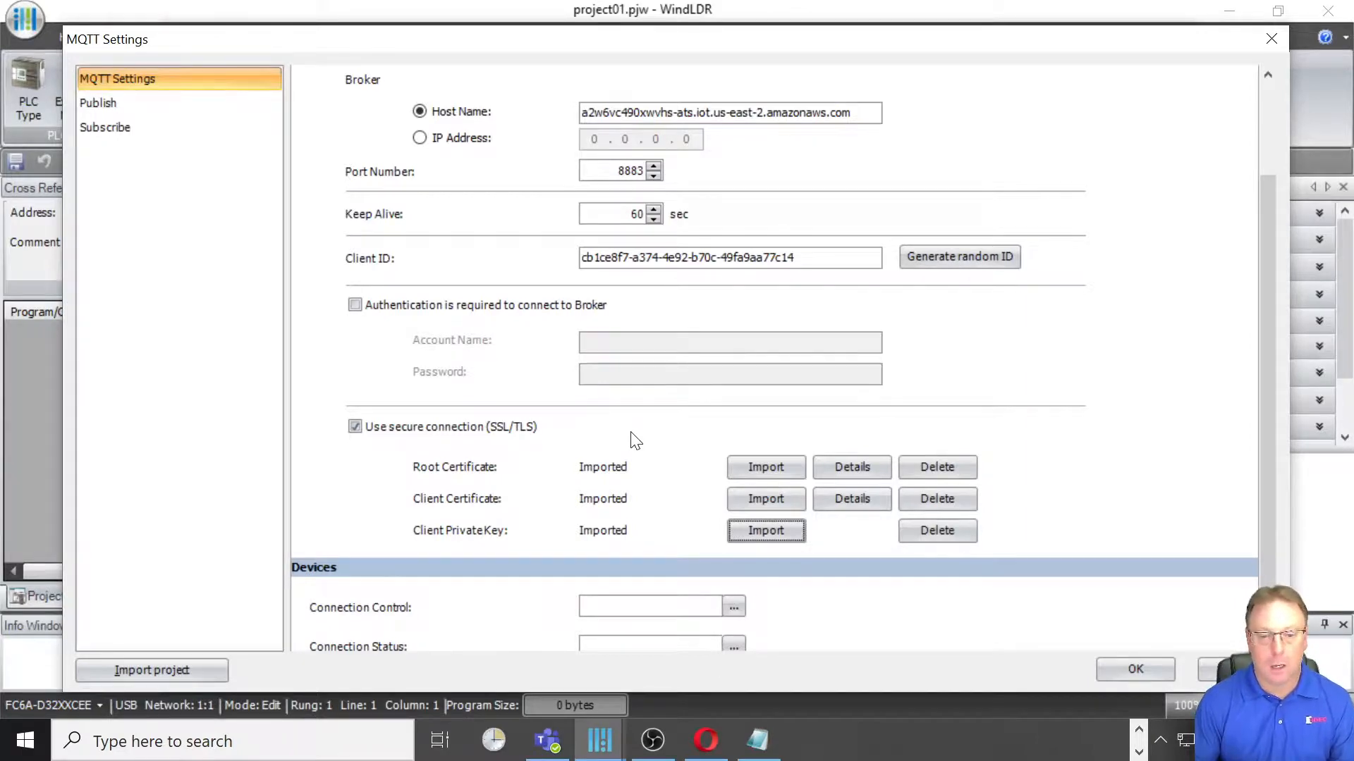
Step: Set the MQTT connection control device to M0000 and the connection status device to D0
scroll(635, 440, down, 1)
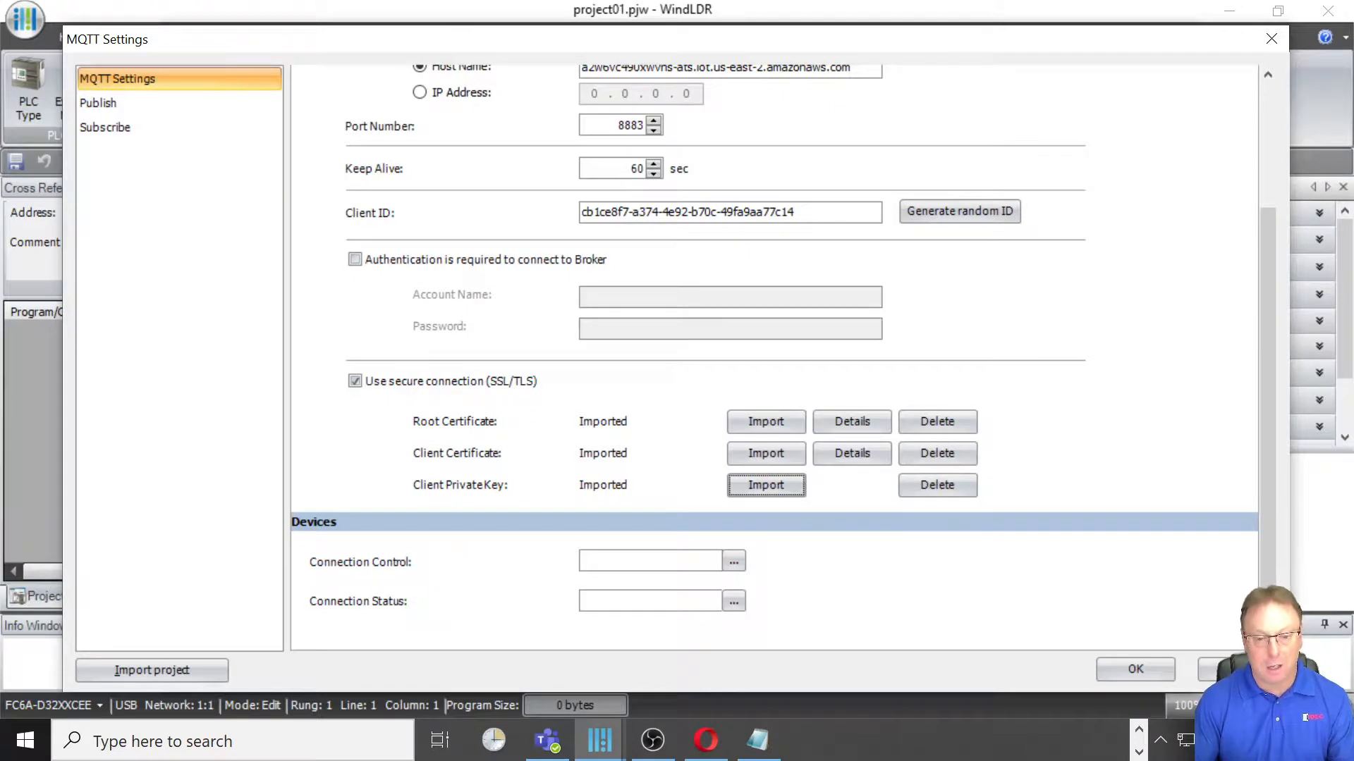
click(586, 560)
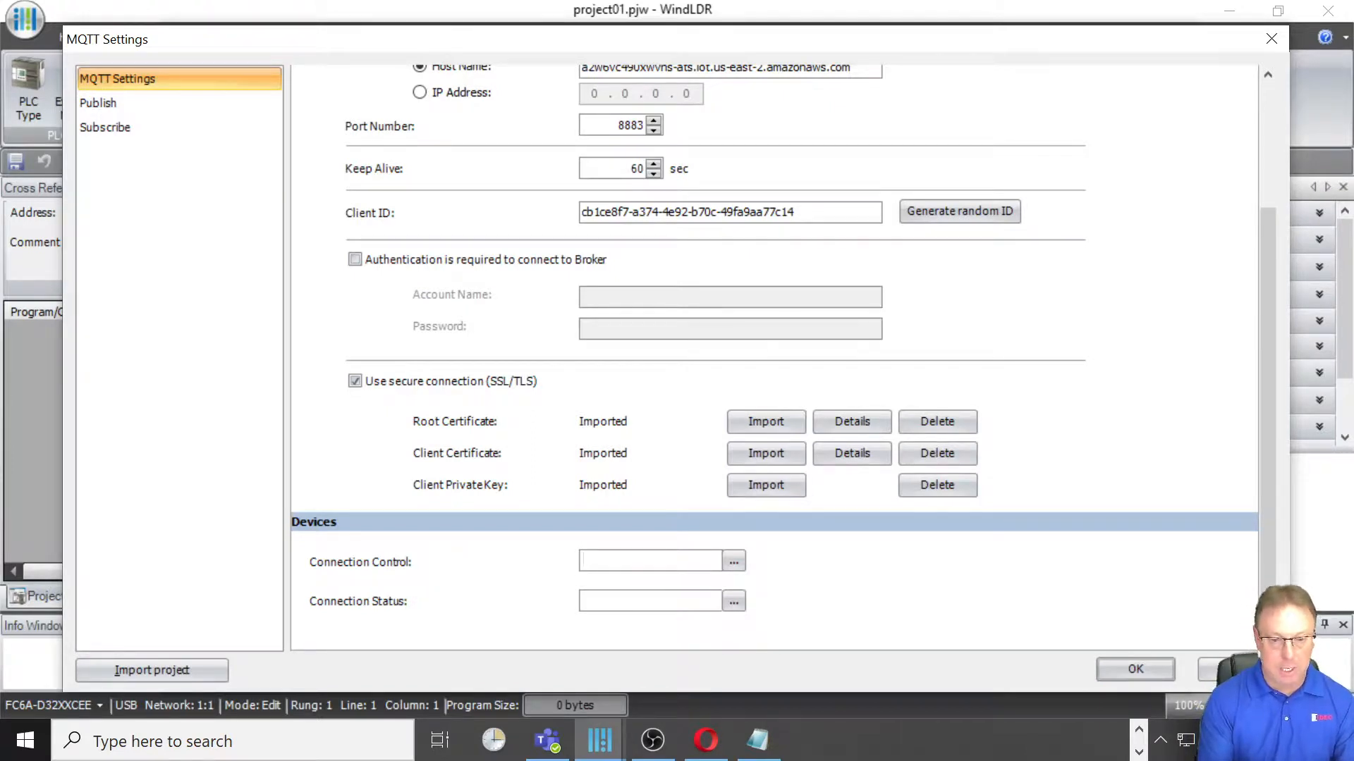
text(M0)
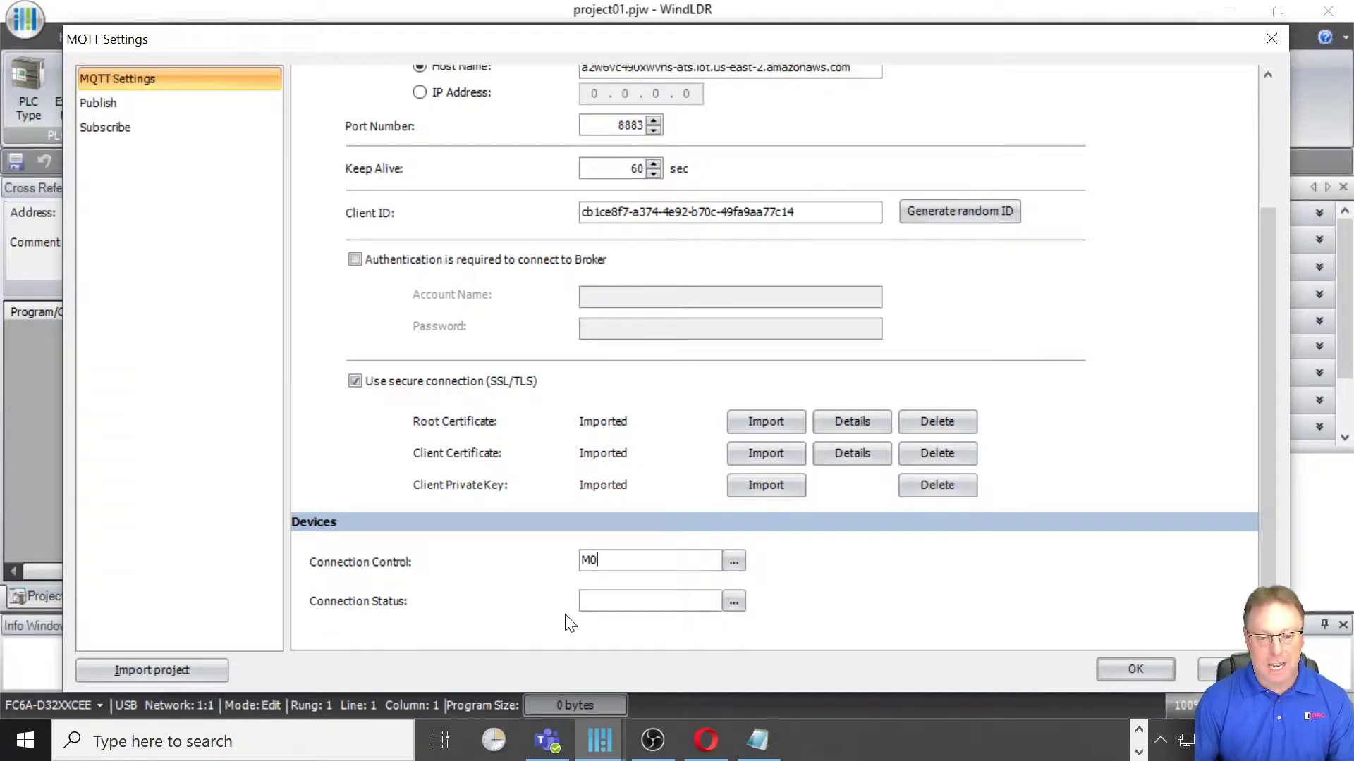
click(600, 601)
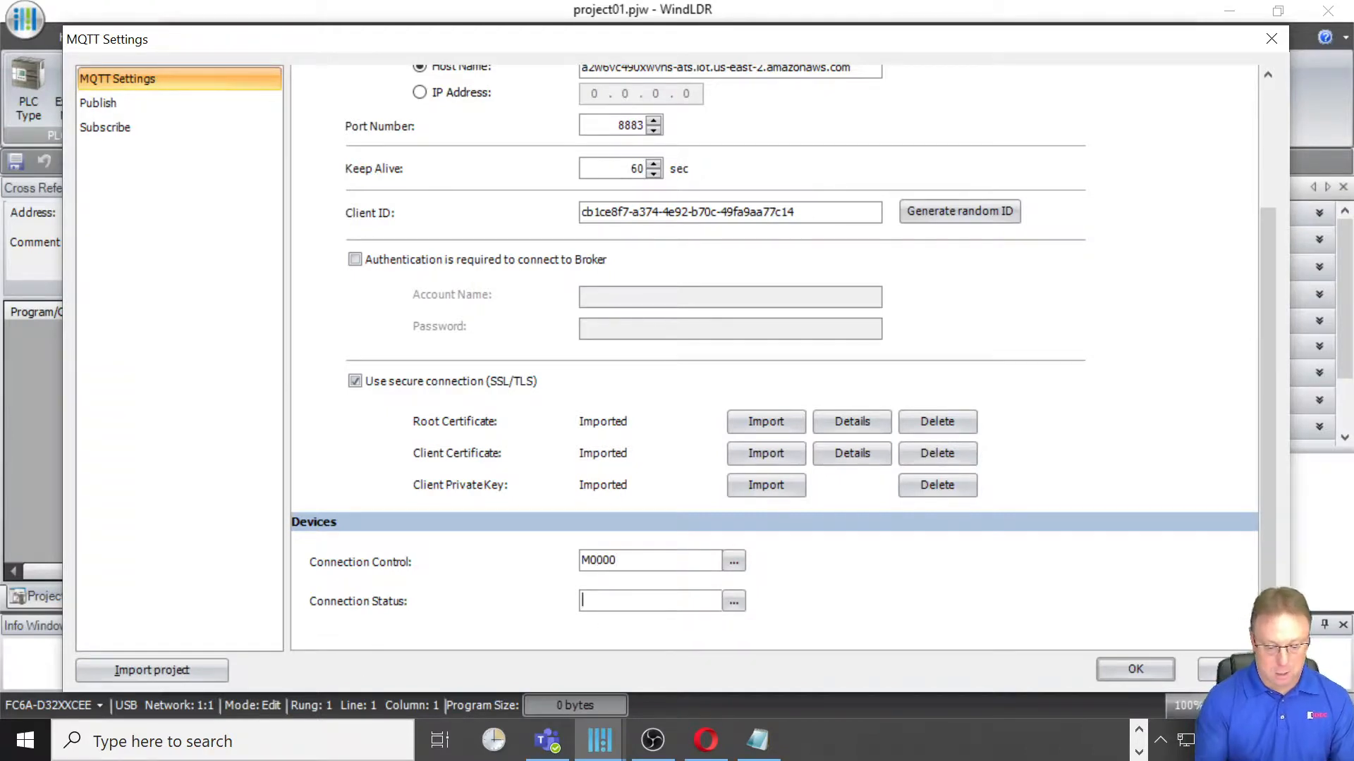
text(D)
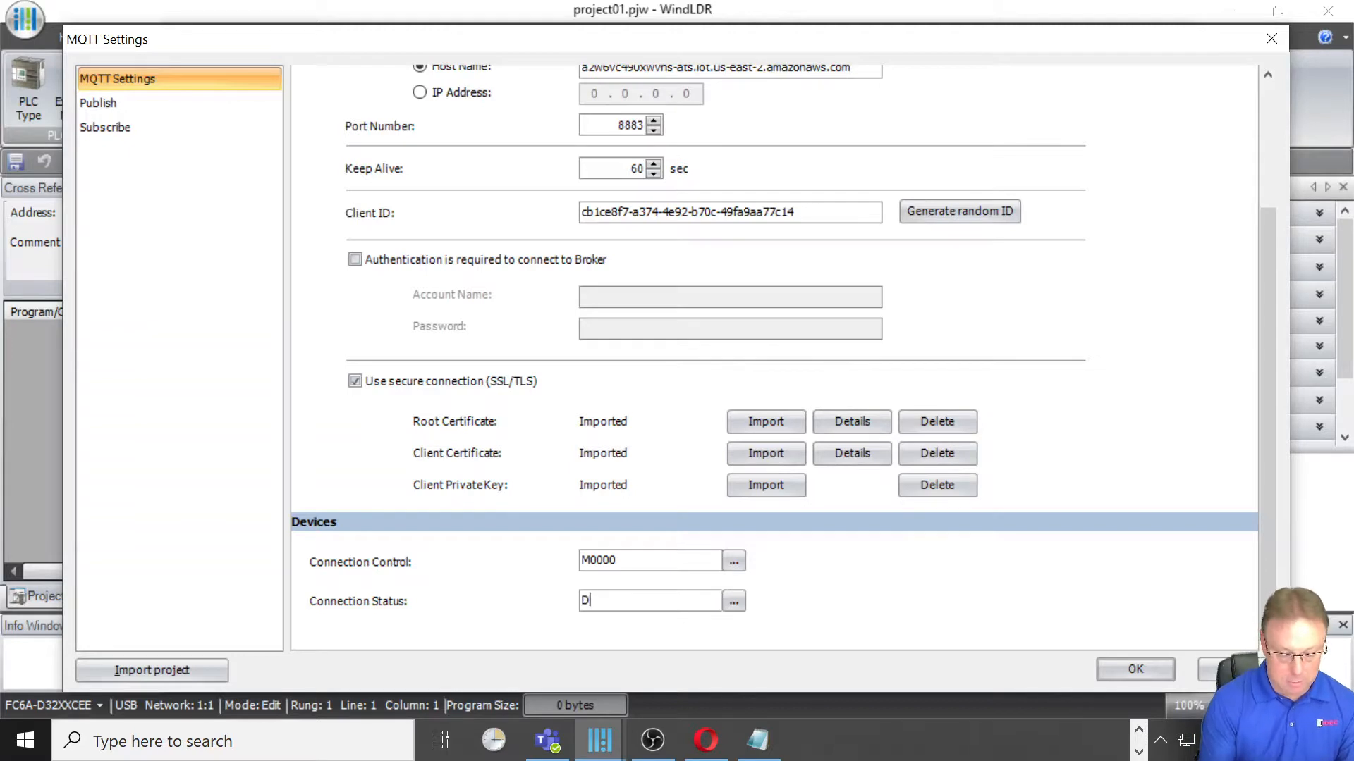
text(0)
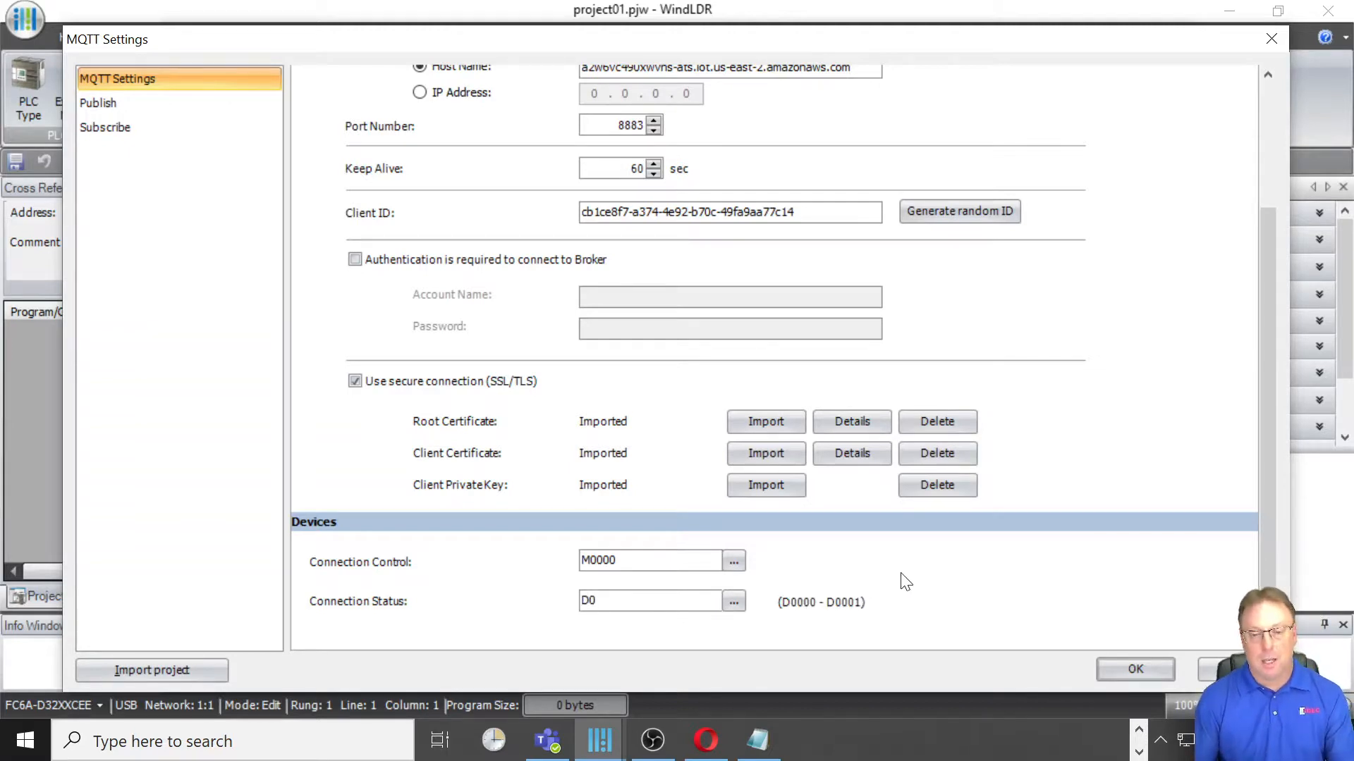